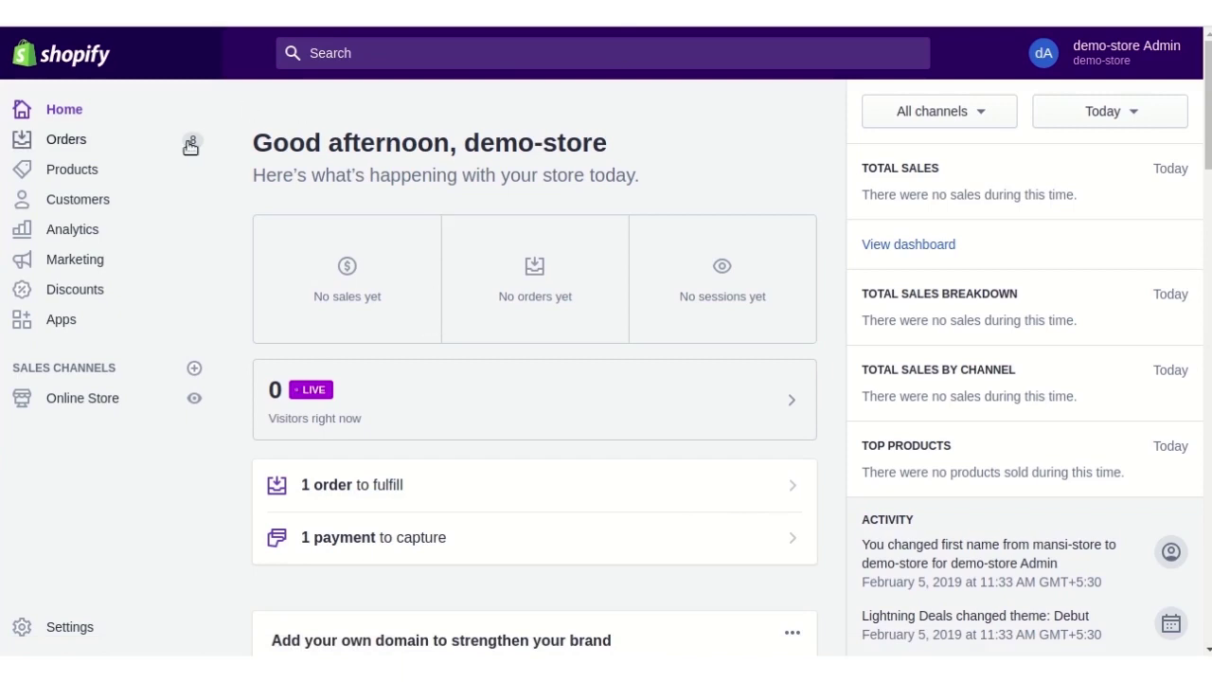
Step: Open the Payment Configuration page of the Multivendor Marketplace app from the Shopify admin's installed apps
click(71, 322)
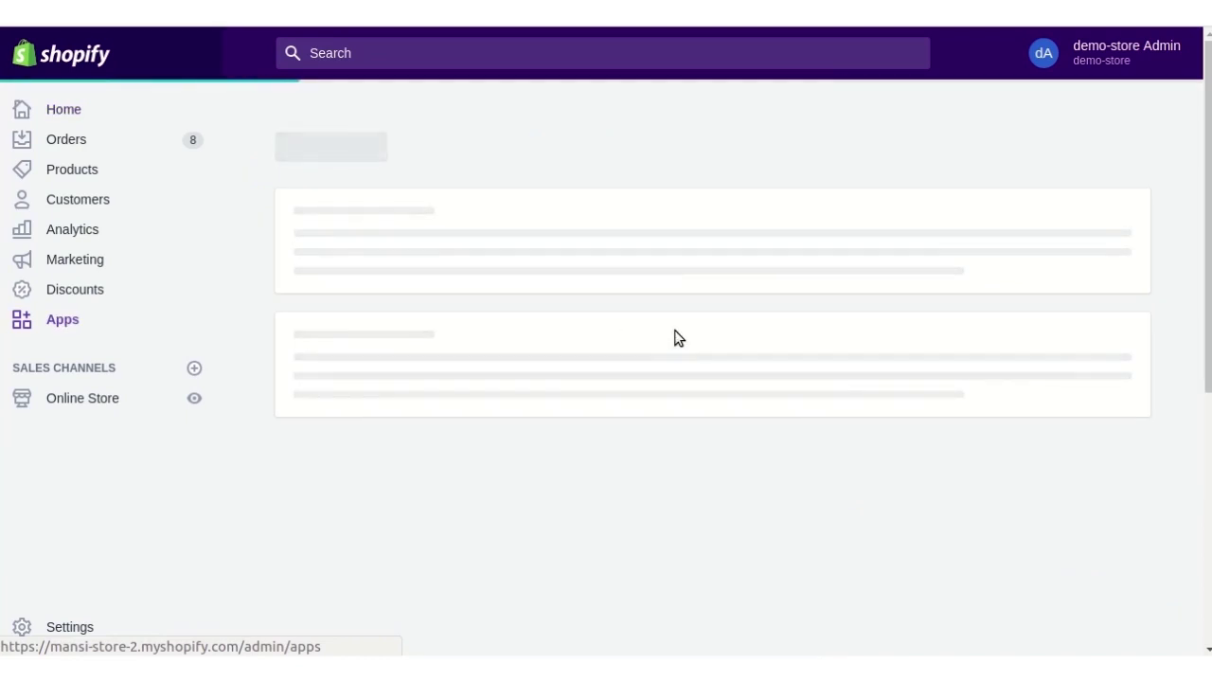
scroll(598, 303, down, 2)
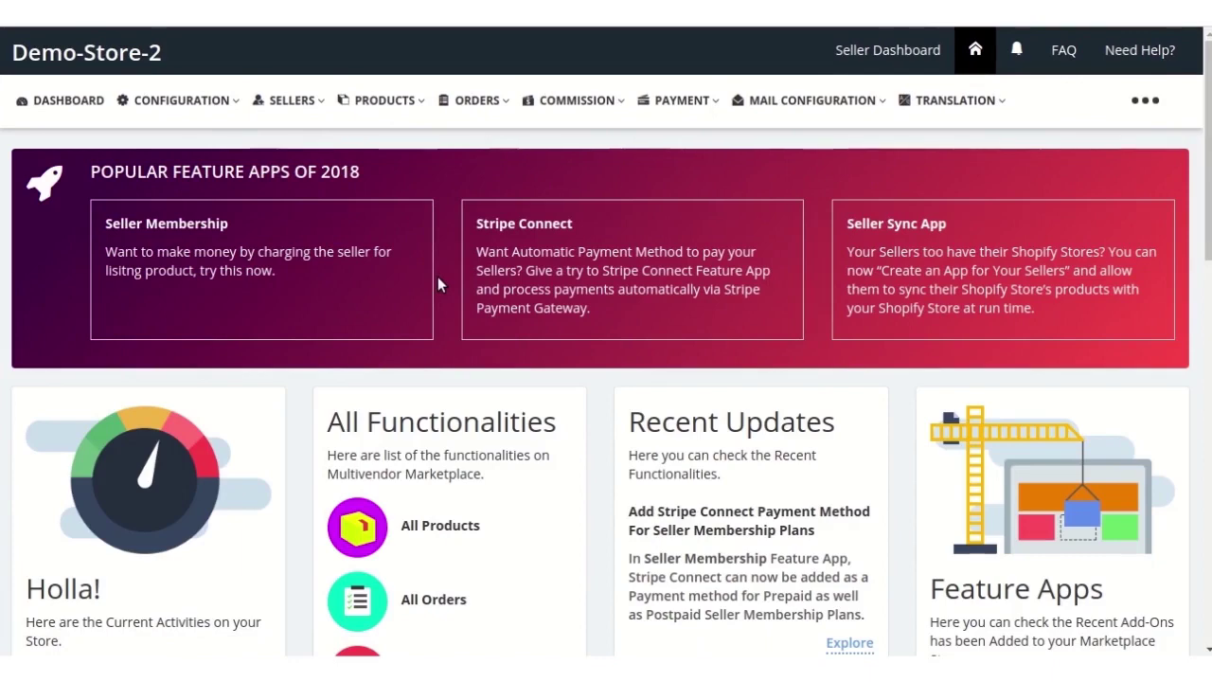
mouse_move(332, 102)
mouse_move(237, 114)
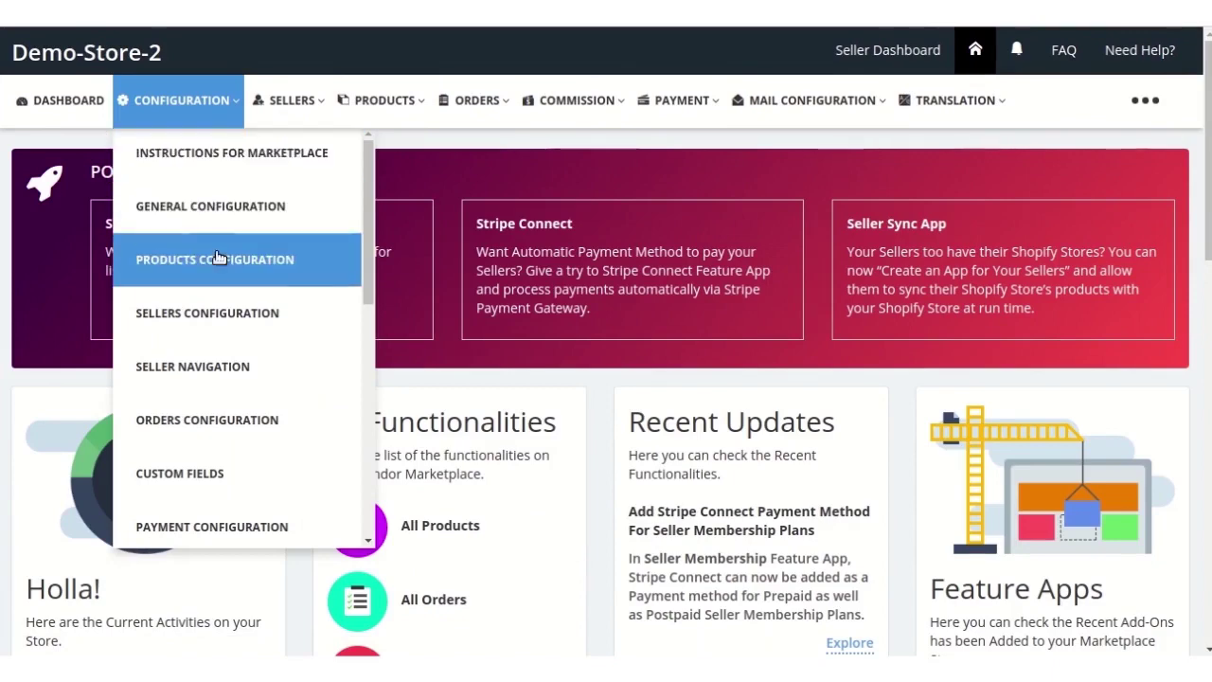
click(236, 533)
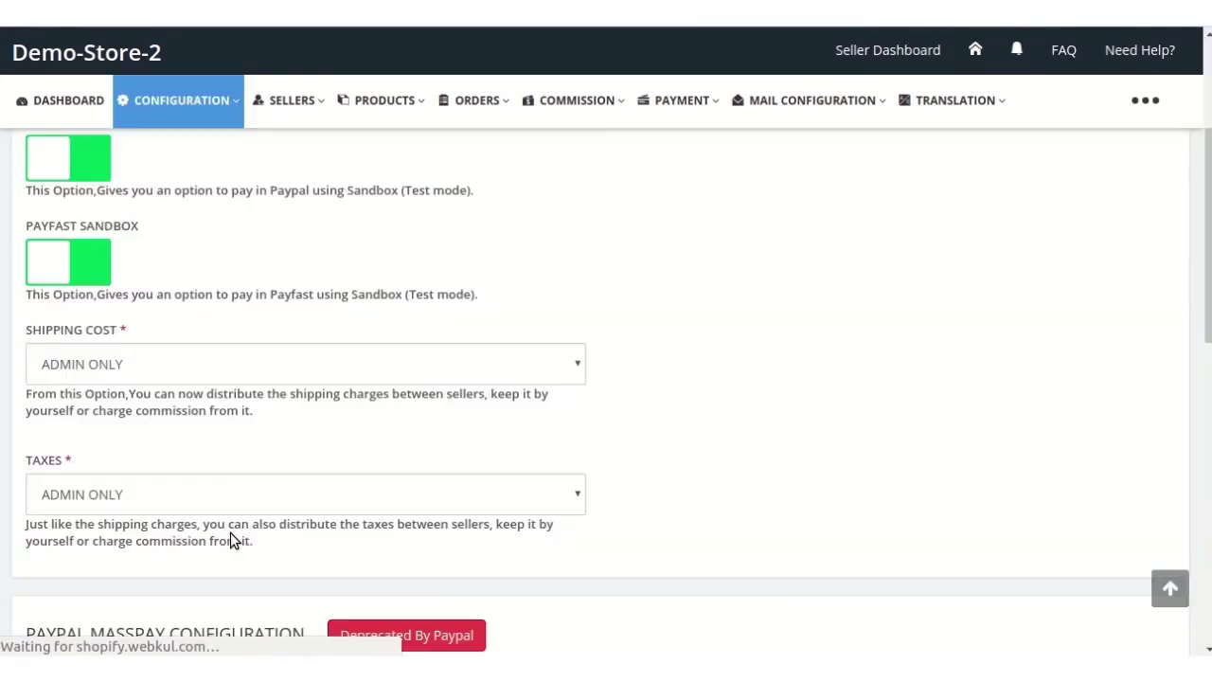
Step: Review the payment configuration and save it with Paypal, Bank Wire Transfer, Internet Banking and Payfast enabled as payment methods
scroll(333, 356, up, 2)
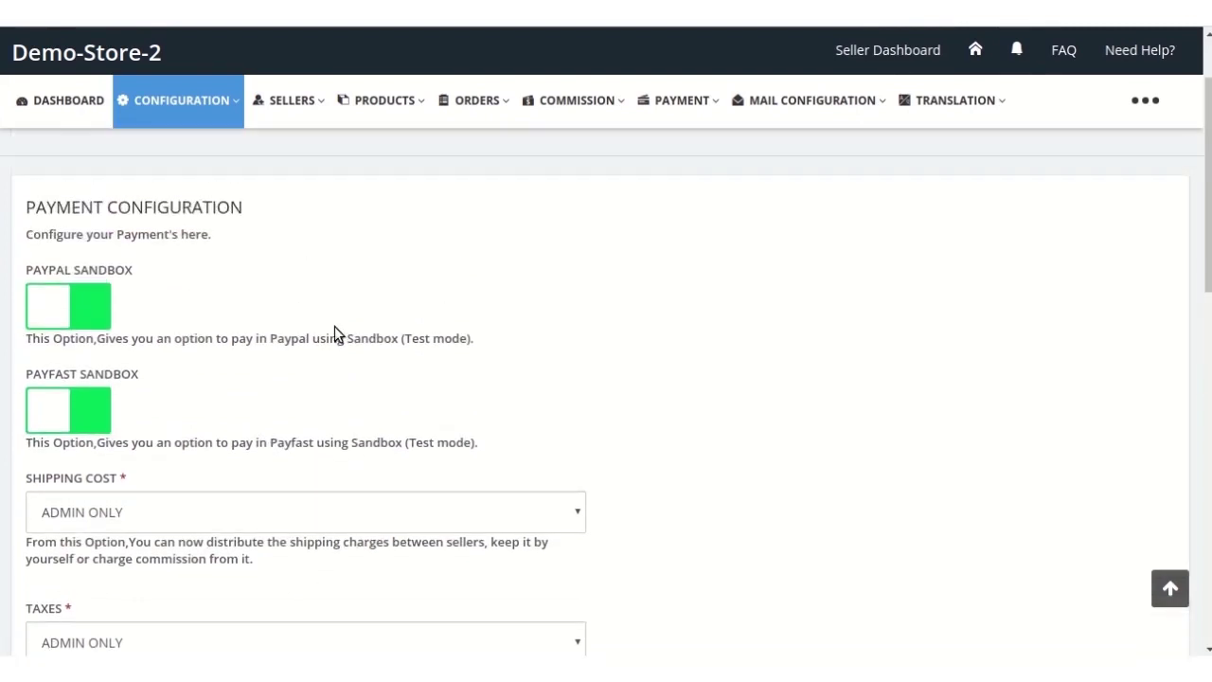
scroll(334, 327, down, 4)
scroll(334, 326, down, 10)
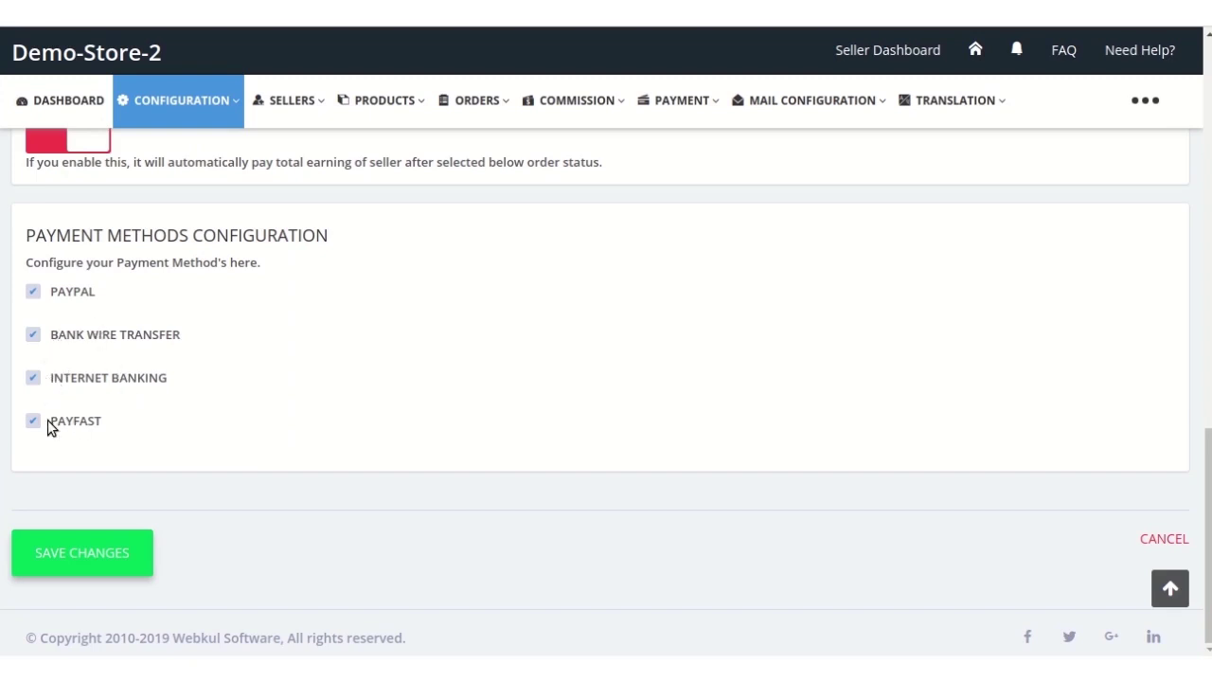
click(101, 550)
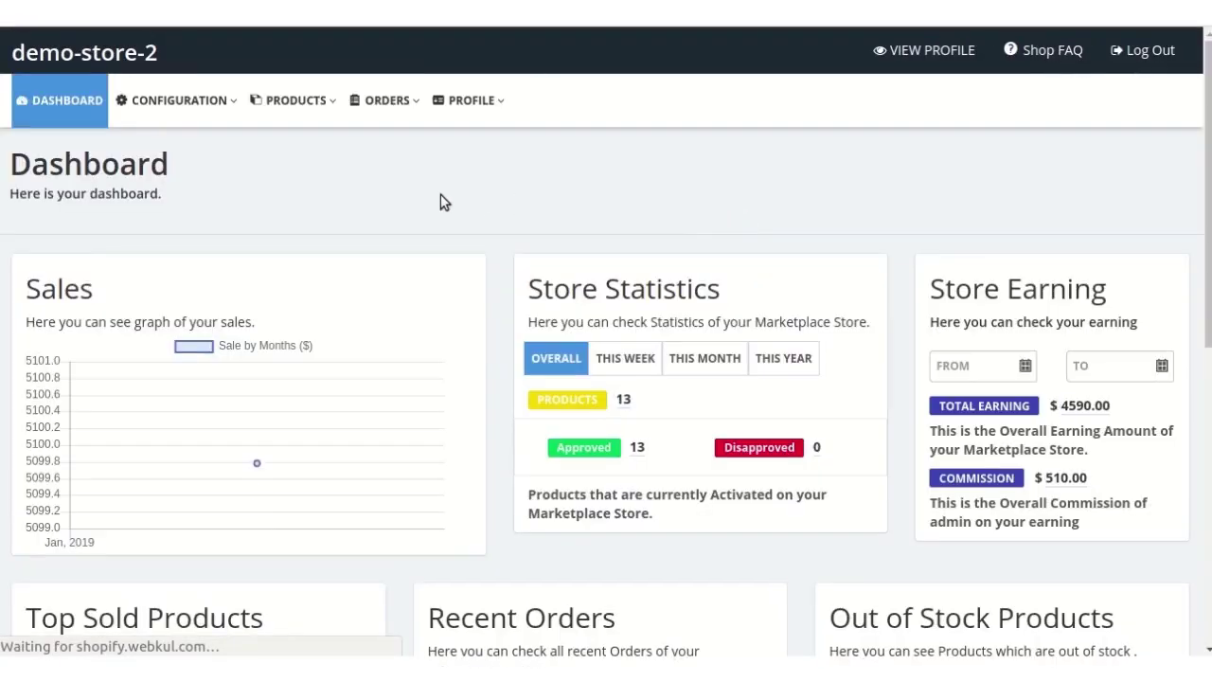
Step: In the seller's own dashboard, open the profile's payment details, choose Paypal as the payment method and save
click(478, 106)
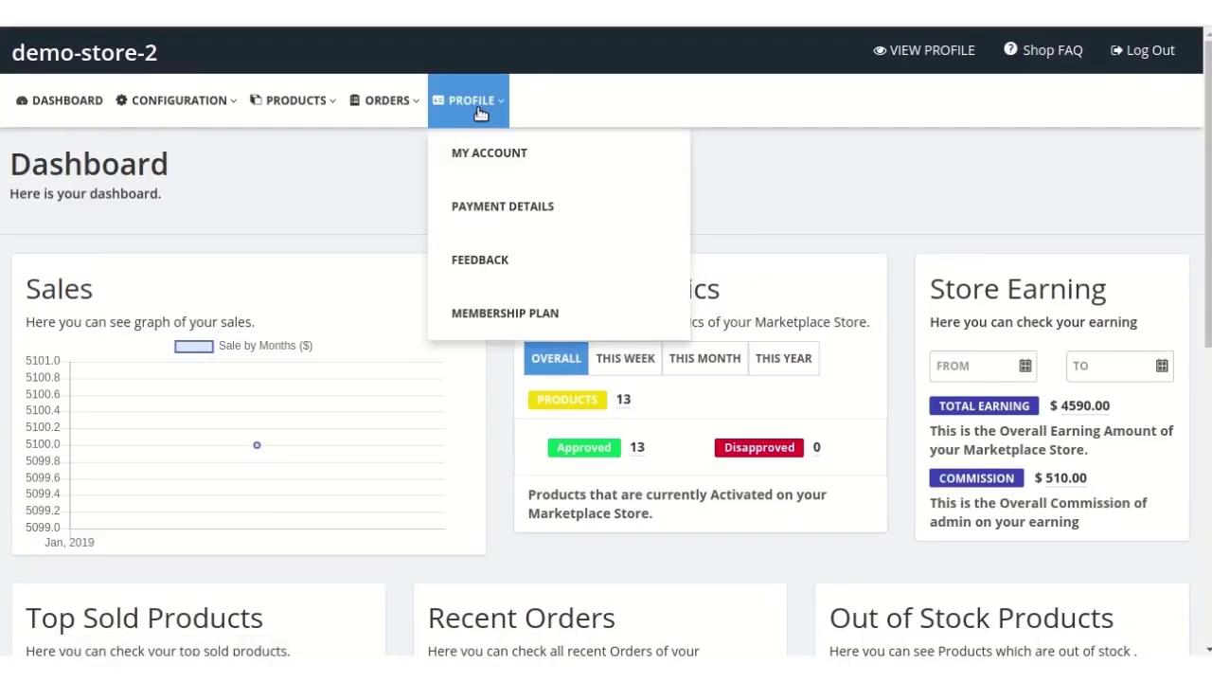
click(485, 218)
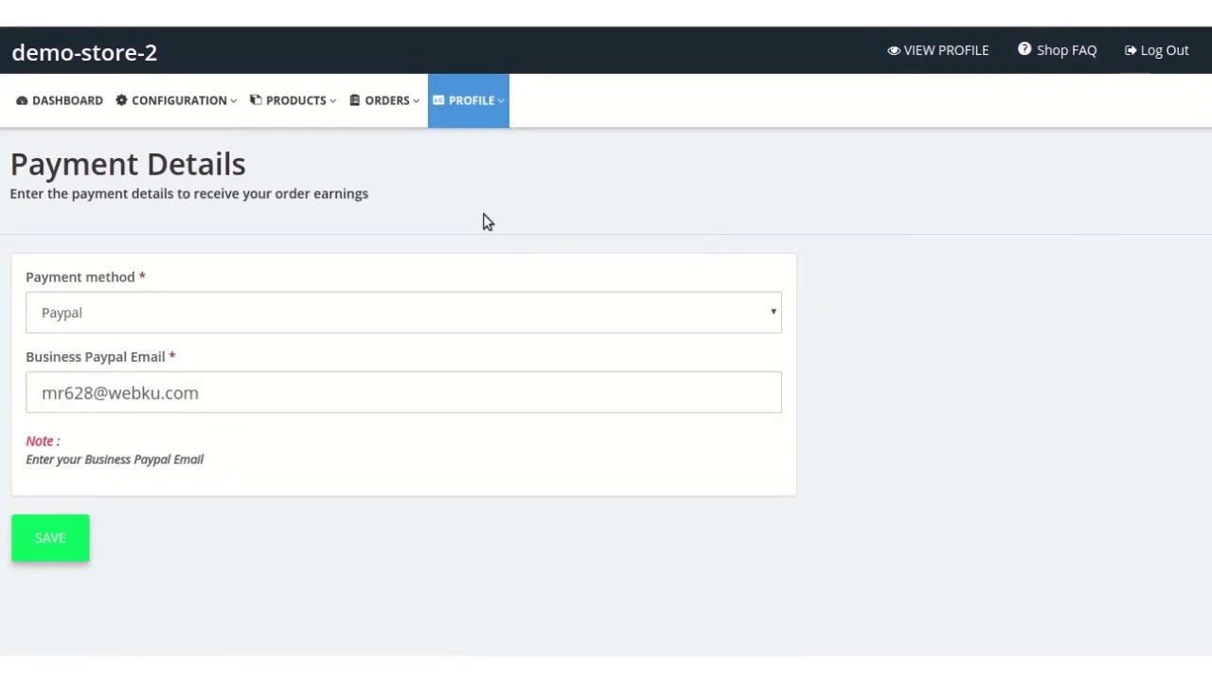
click(386, 320)
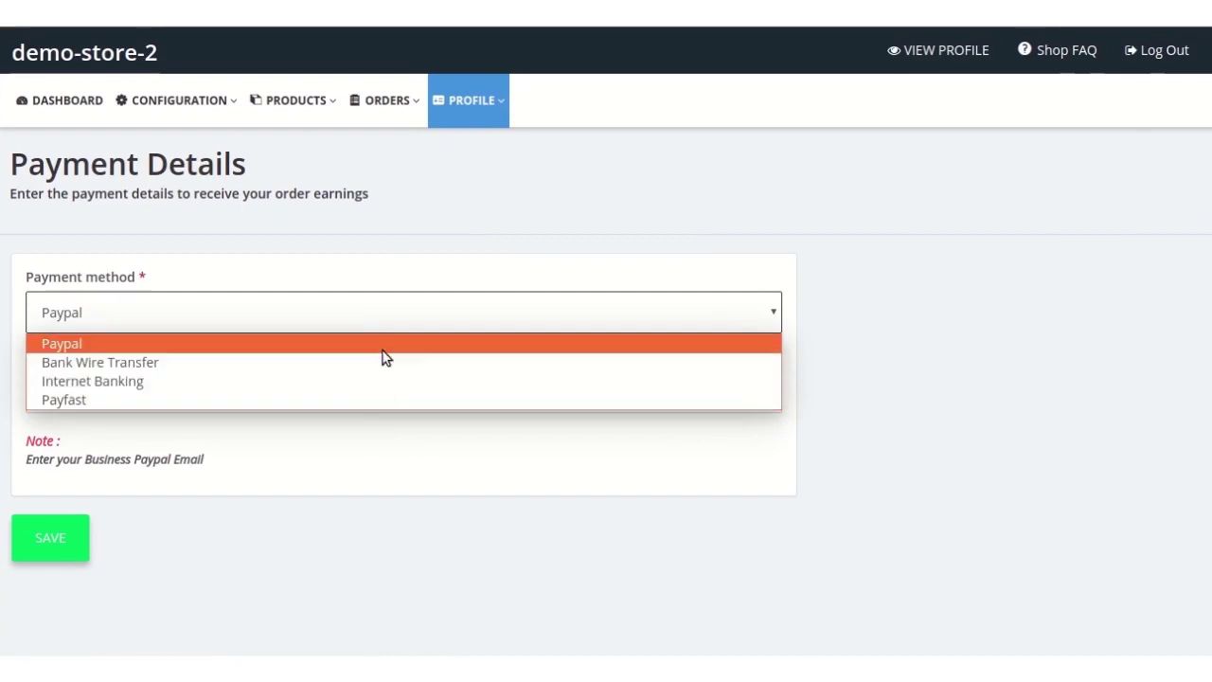
click(360, 347)
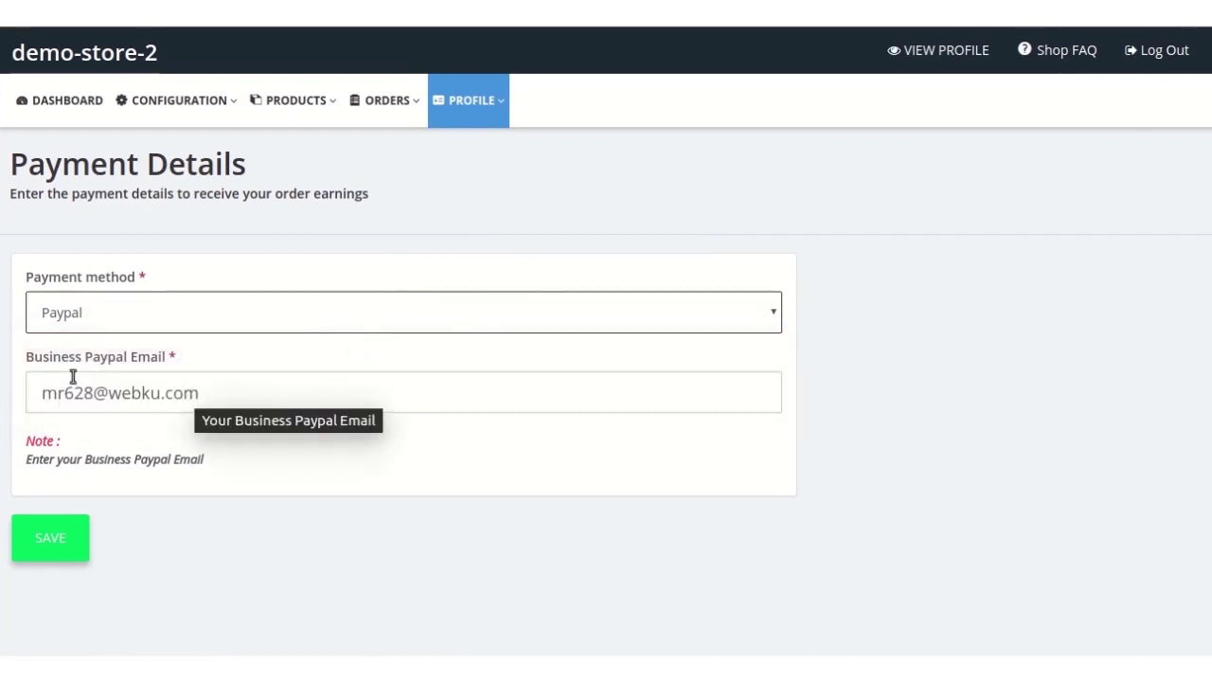
click(60, 549)
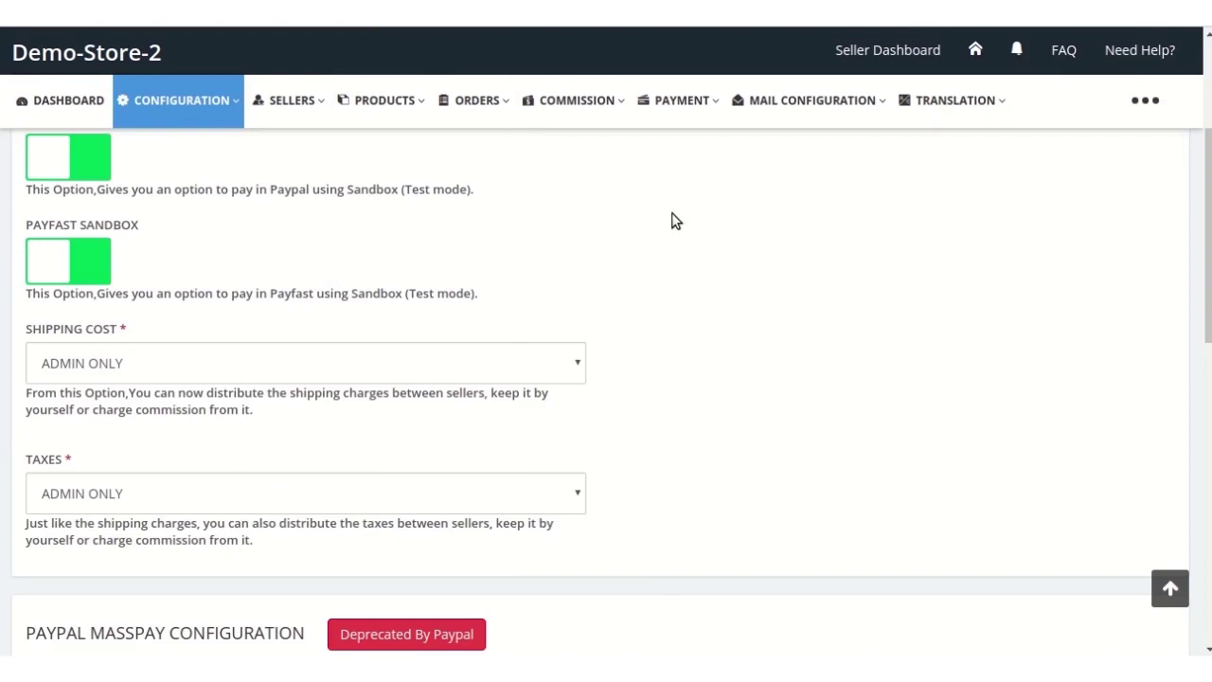
Step: In the marketplace admin, edit Seller1 from the sellers listing and open that seller's payment details
mouse_move(306, 112)
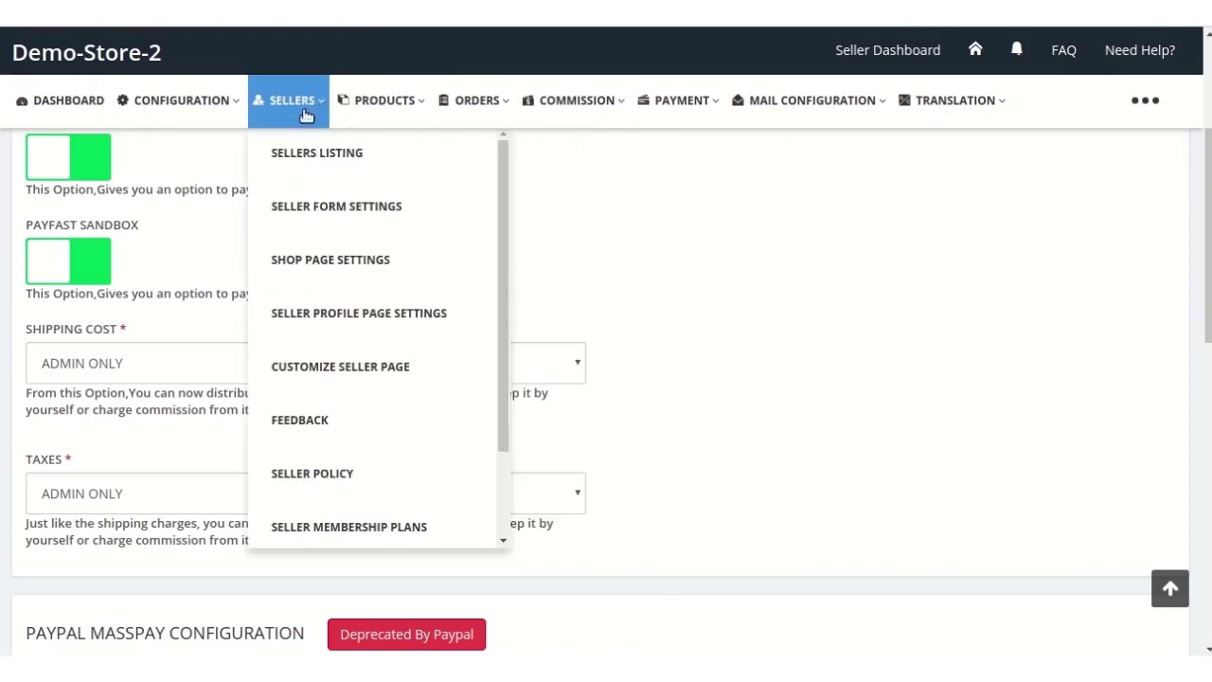
click(298, 149)
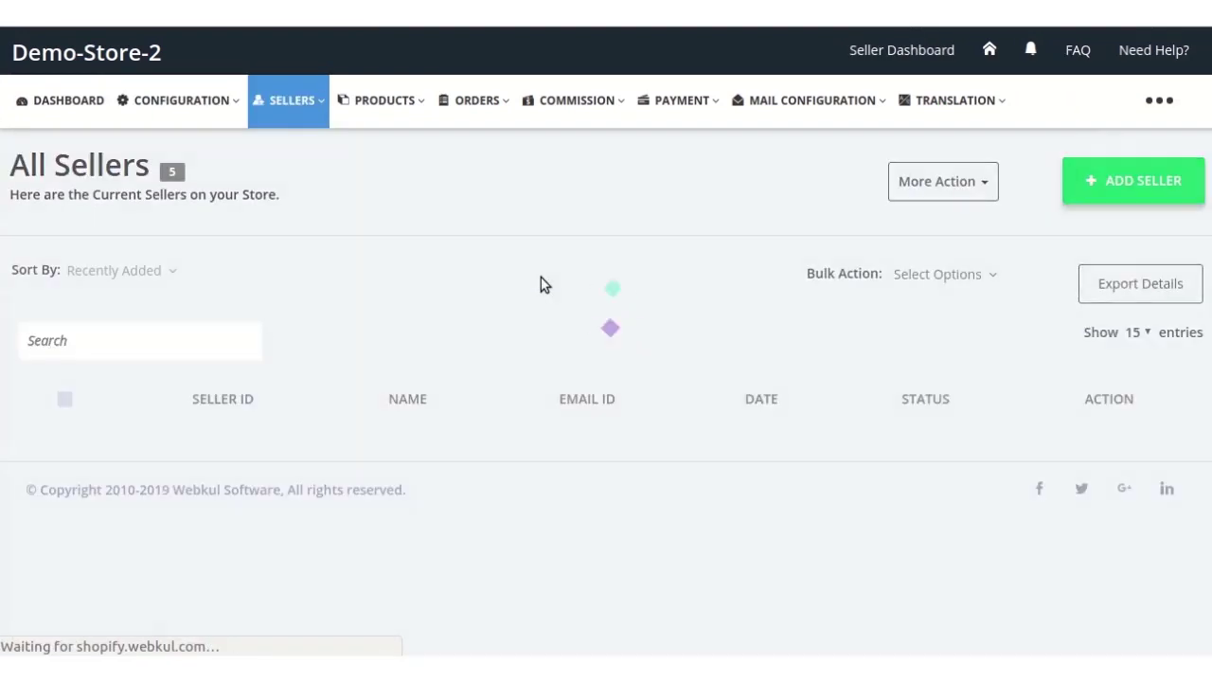
scroll(612, 311, down, 3)
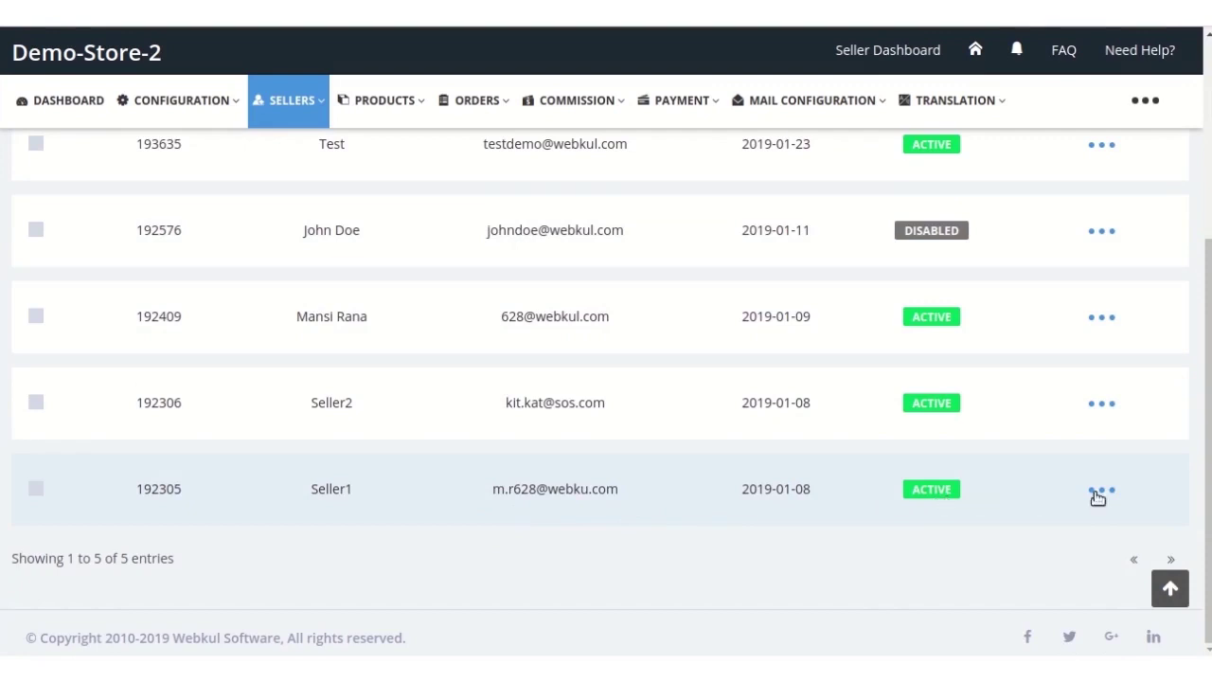
click(1103, 491)
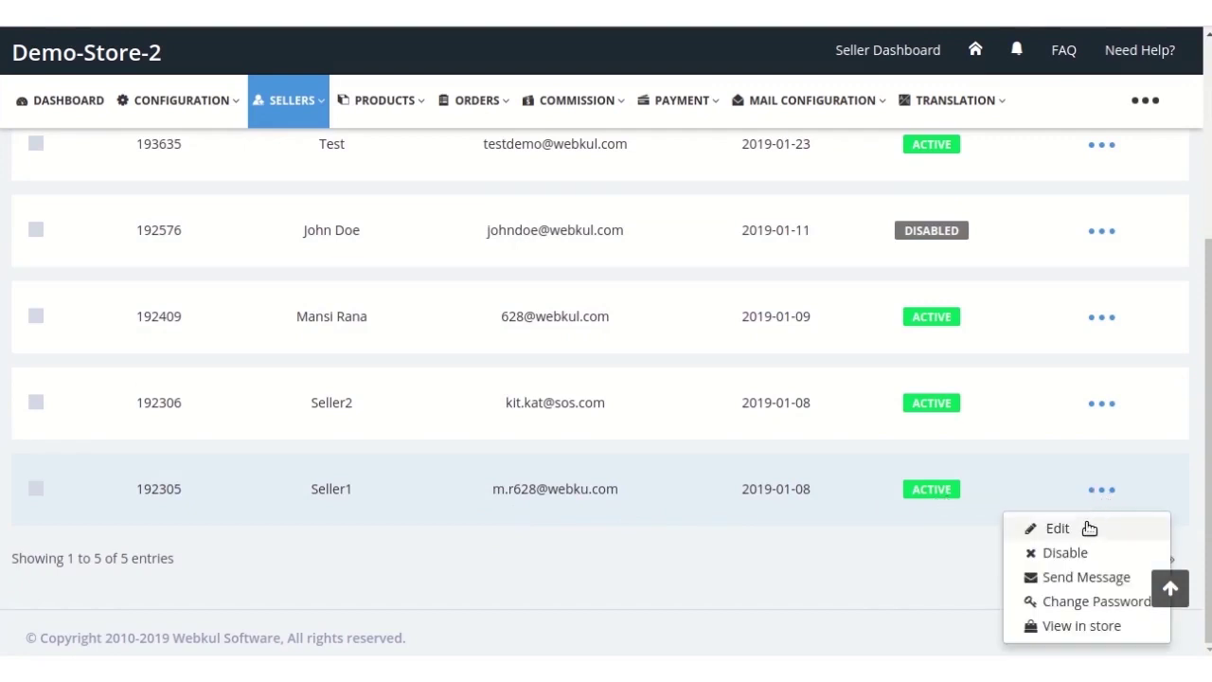
click(1082, 527)
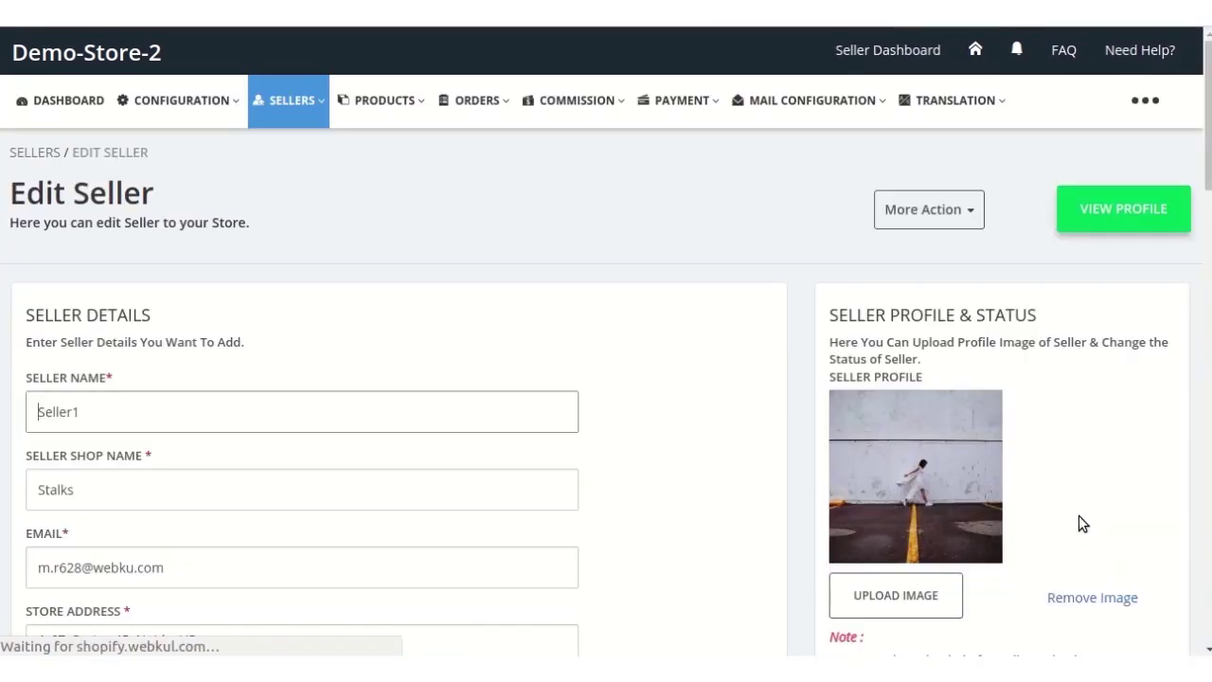
click(958, 225)
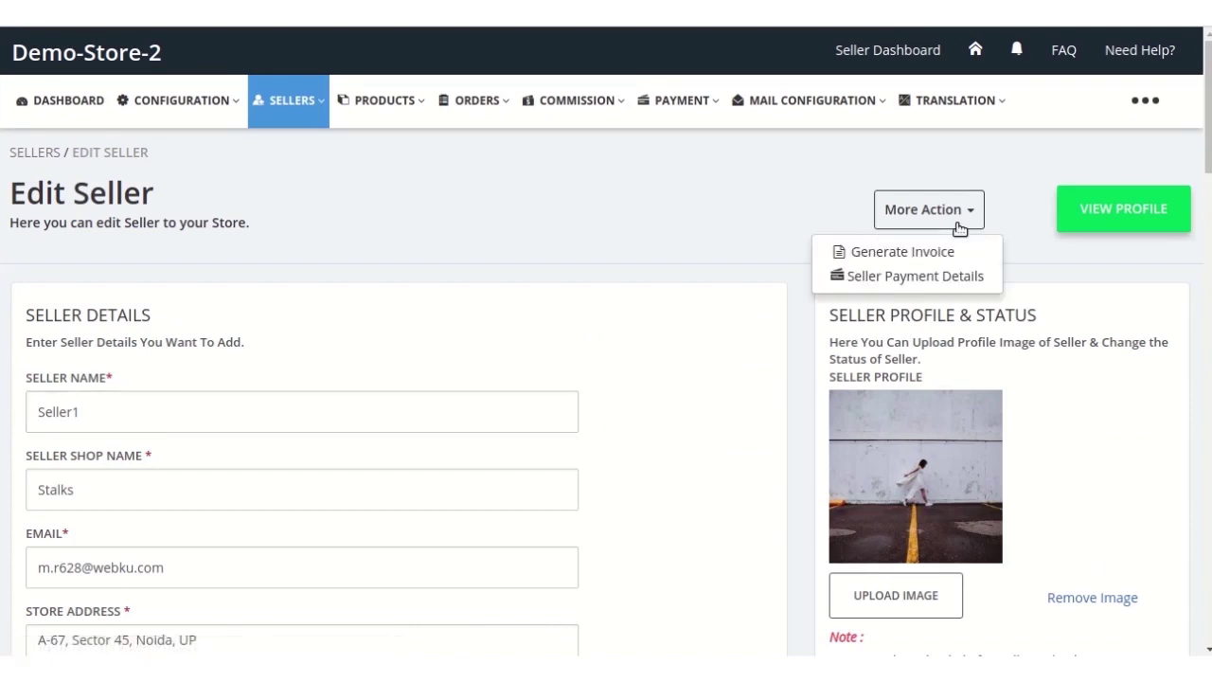
click(955, 276)
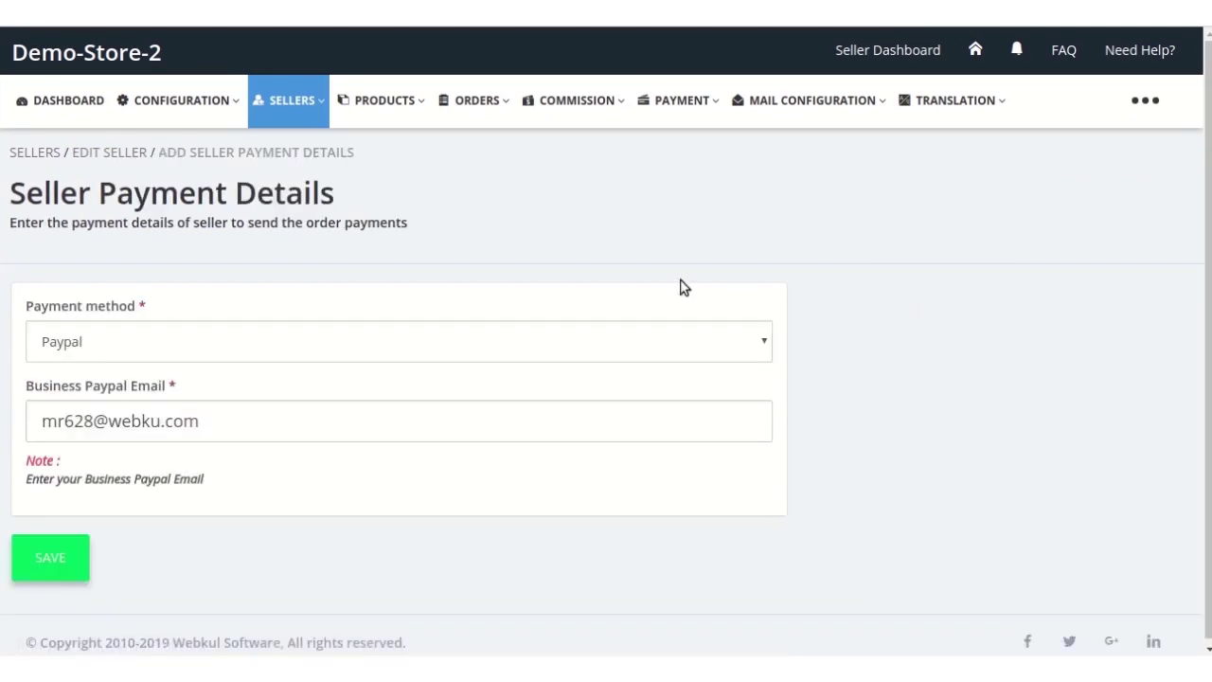
Step: Check the available payment methods for Seller1, keep Paypal selected and save the payment details
click(249, 337)
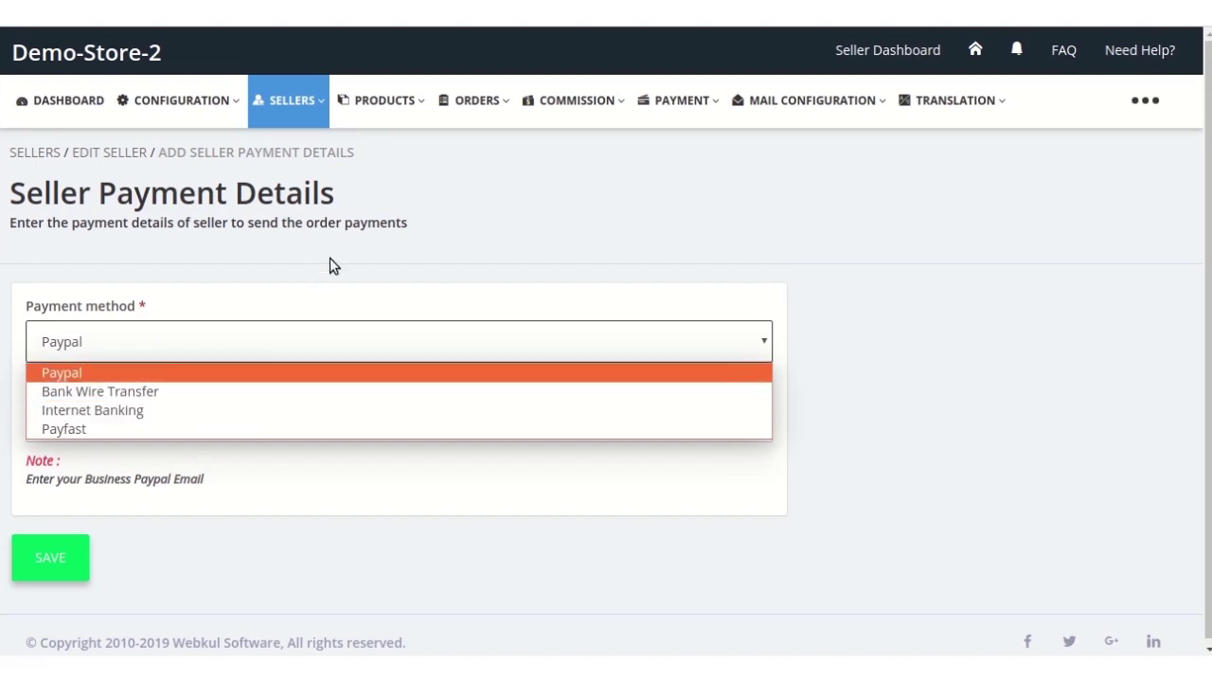
click(290, 317)
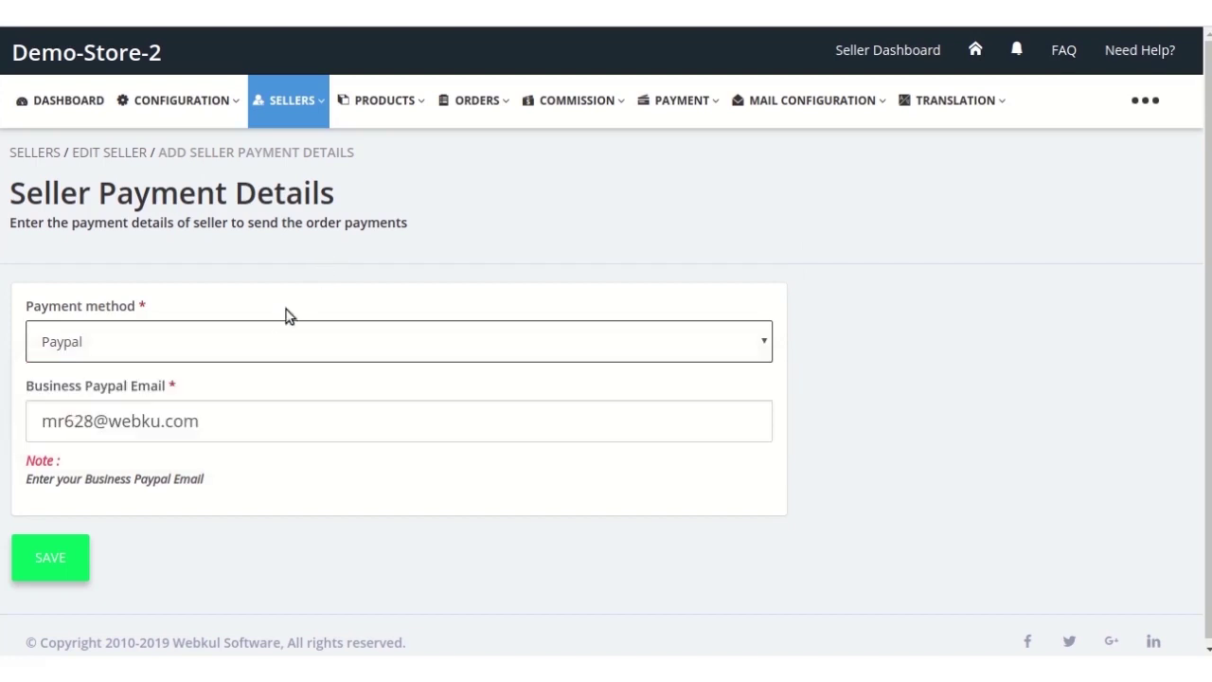
click(229, 345)
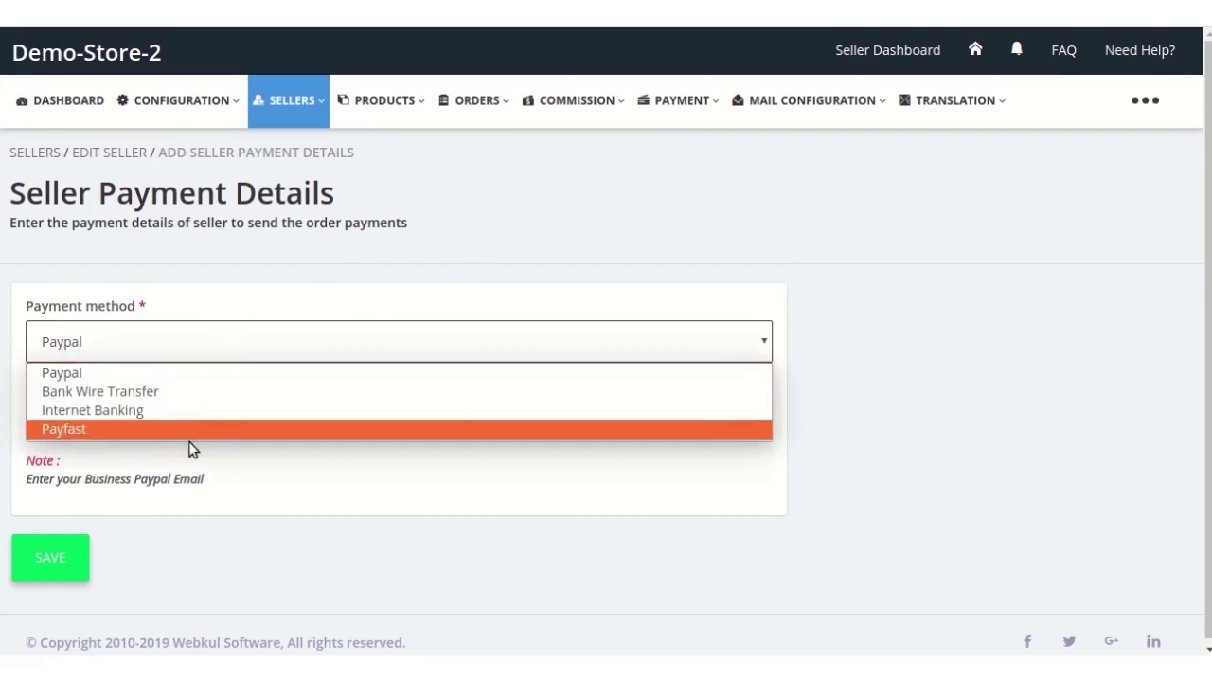
click(182, 484)
click(83, 549)
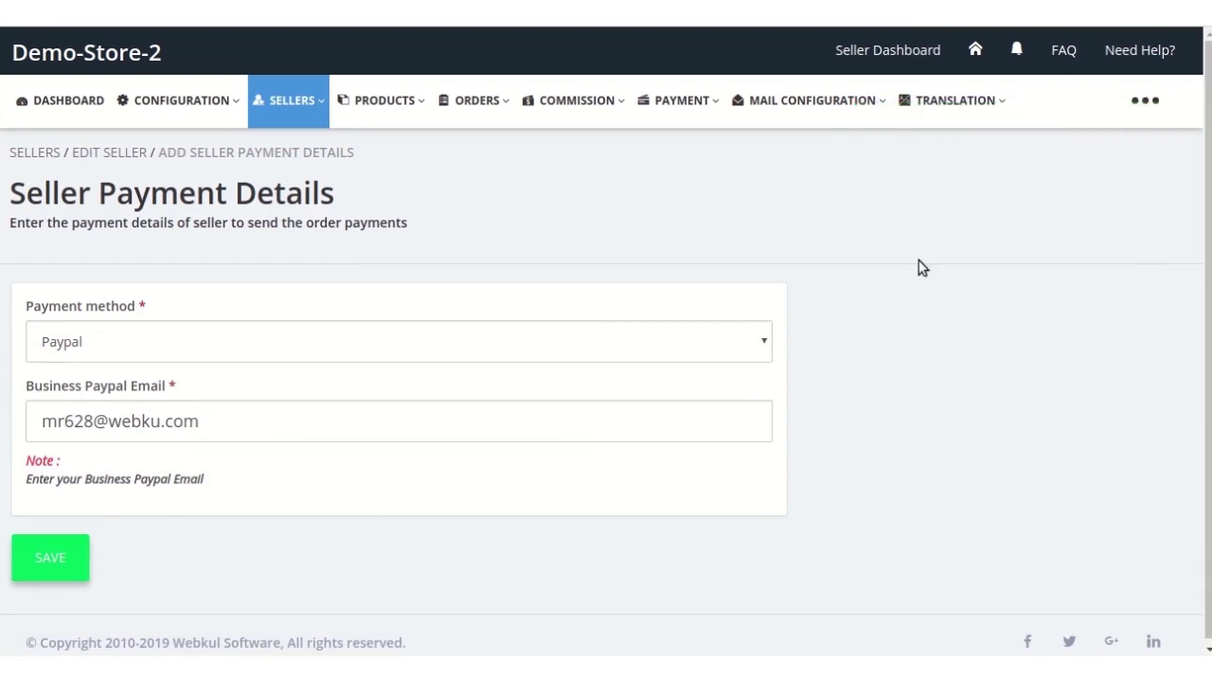
Step: Open the seller payments overview and view the payment details of Seller1
click(684, 105)
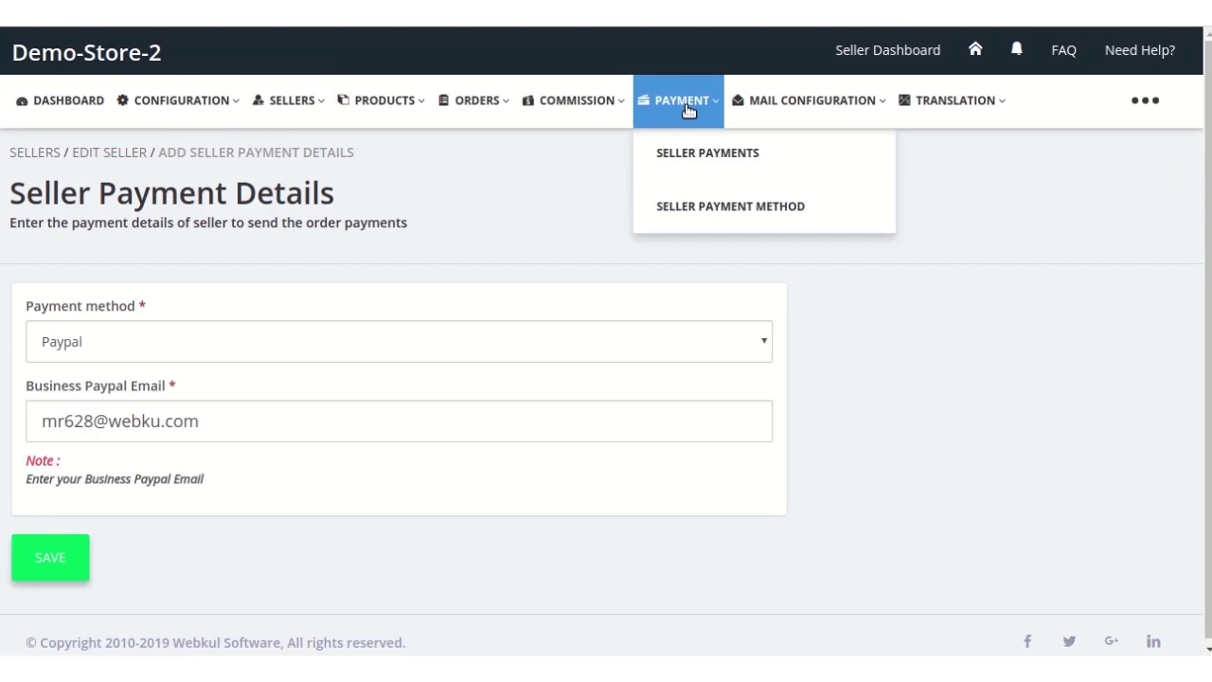
click(698, 165)
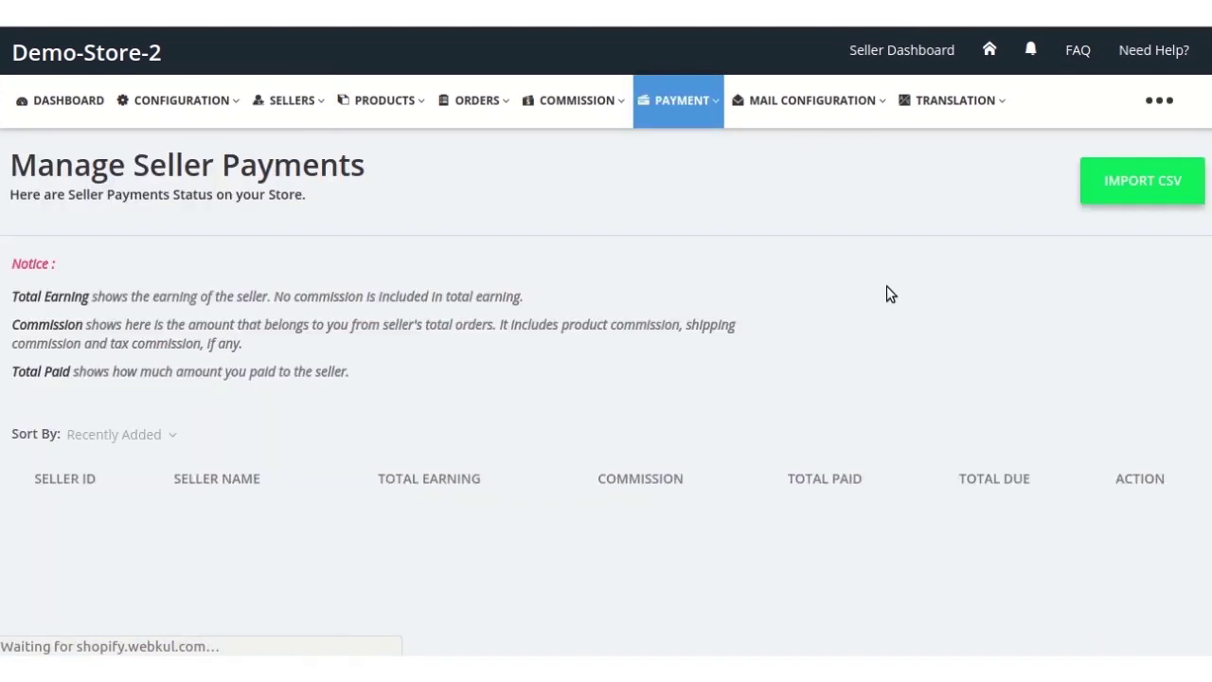
scroll(888, 290, down, 3)
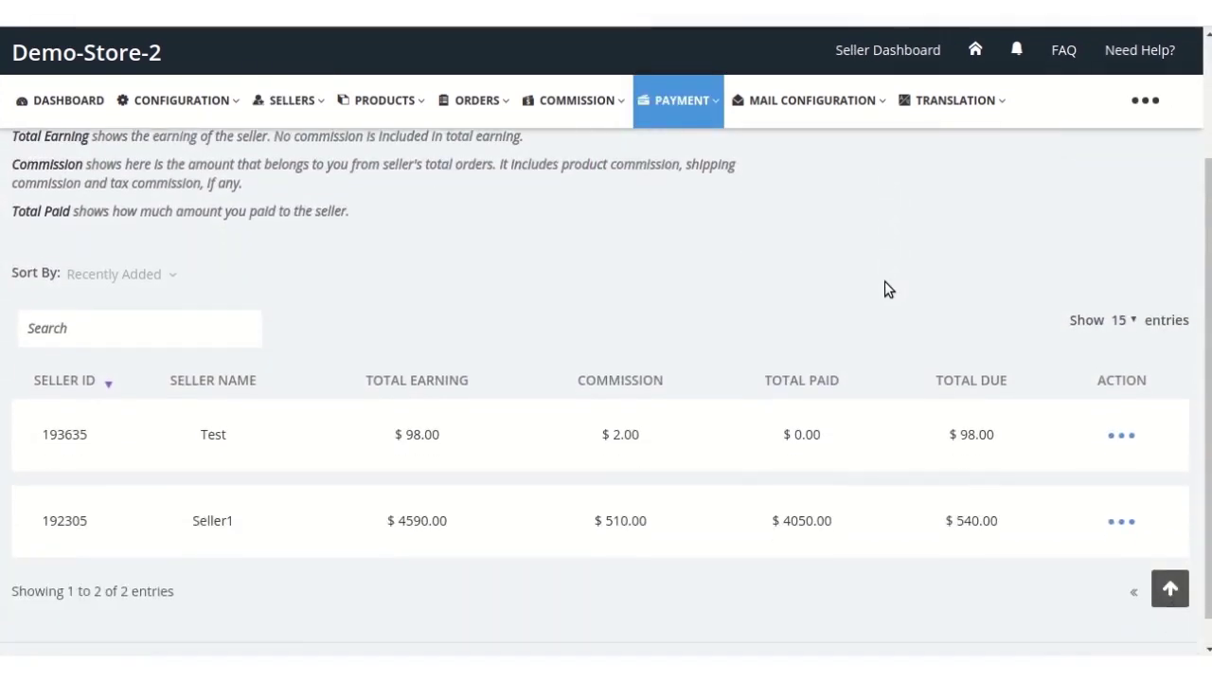
scroll(884, 281, down, 1)
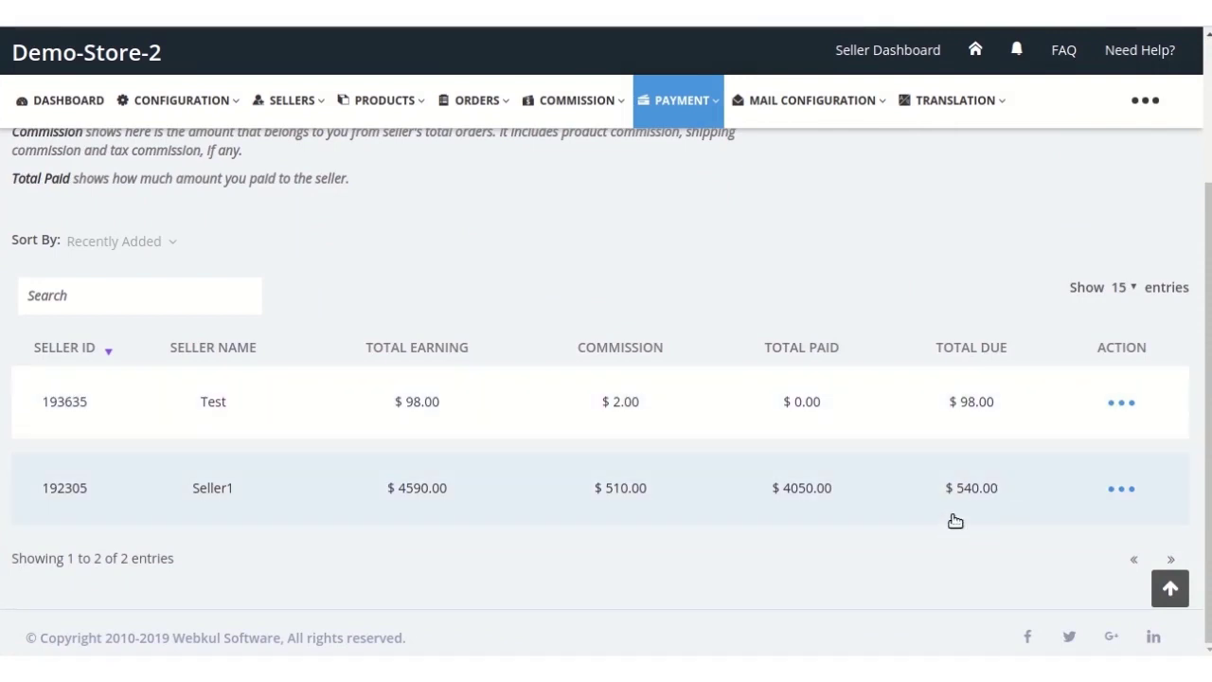
click(1119, 495)
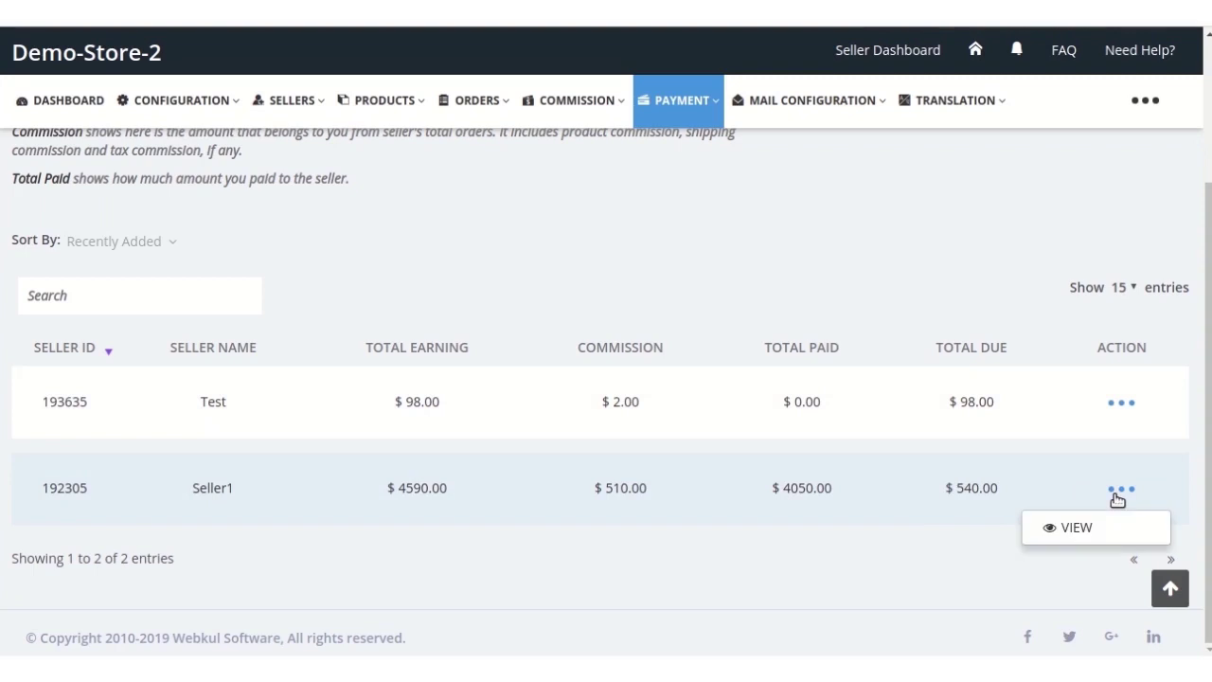
click(1104, 525)
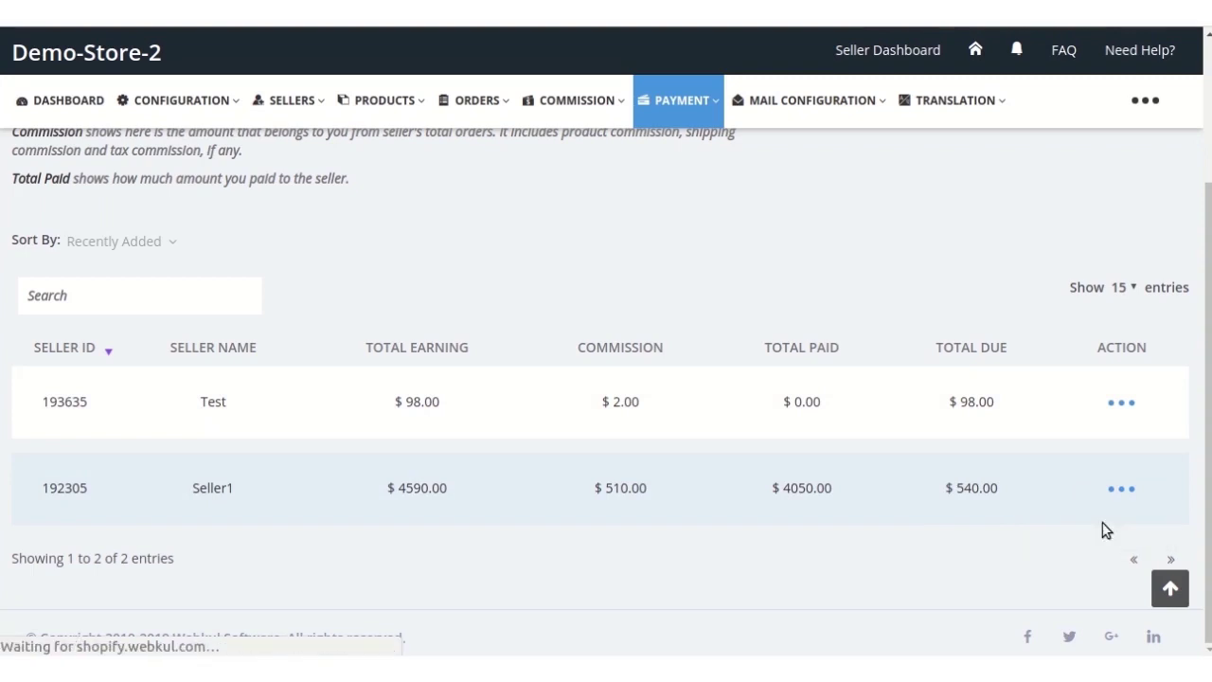
Step: Check the manual payment form for Seller1's due earnings and dismiss it without entering an amount
scroll(1055, 417, down, 2)
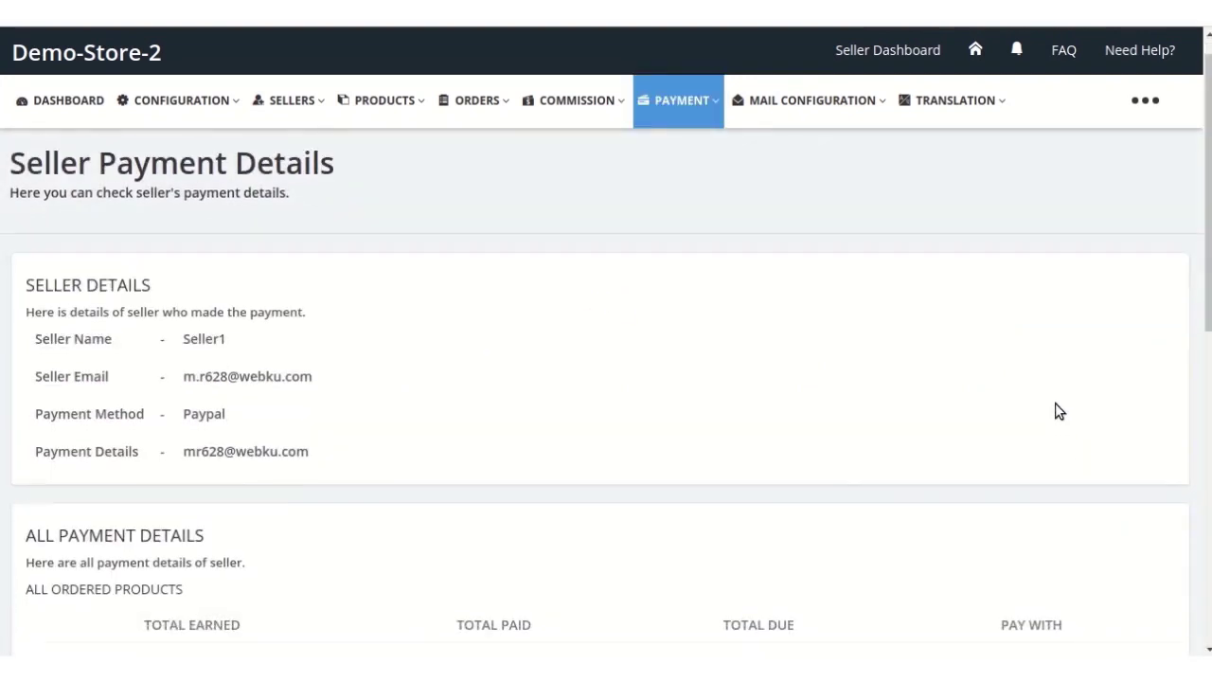
scroll(1056, 398, down, 3)
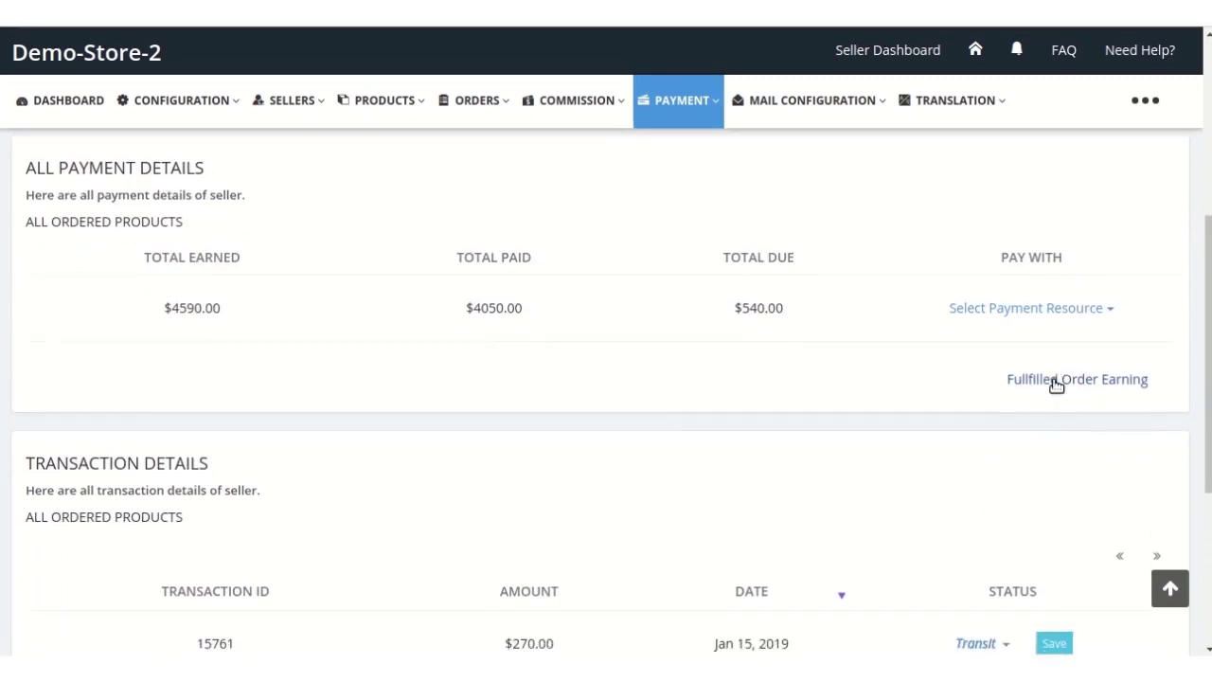
click(1097, 316)
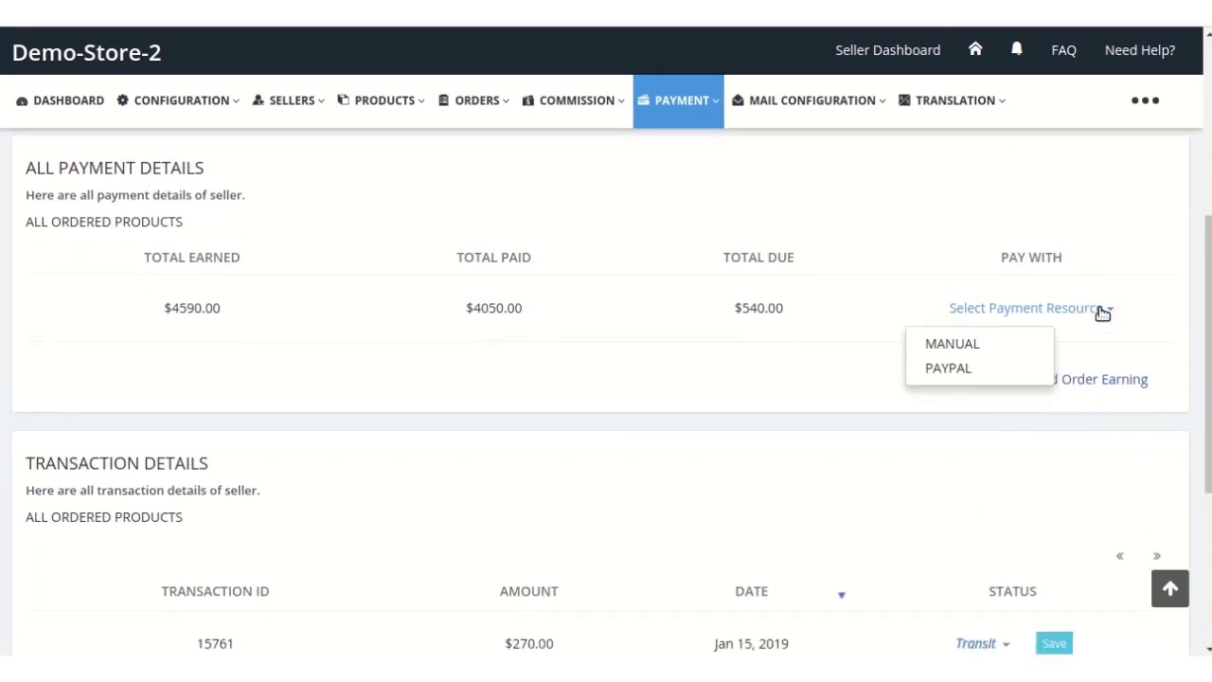
click(1025, 351)
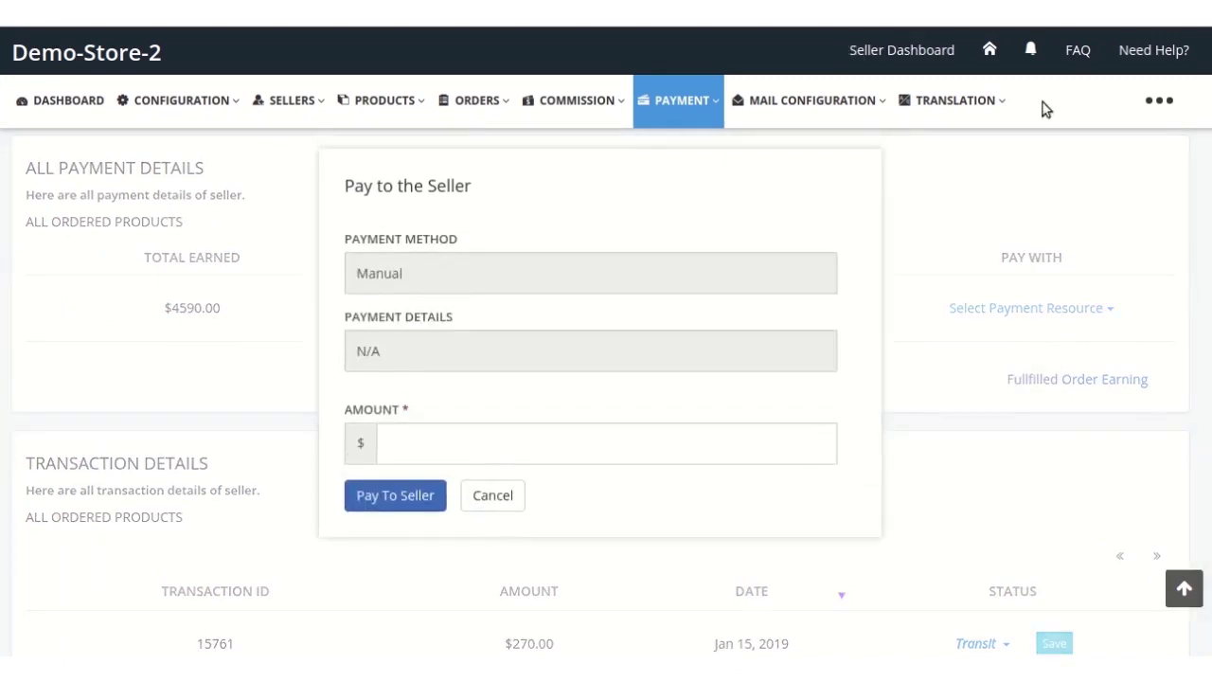
click(400, 446)
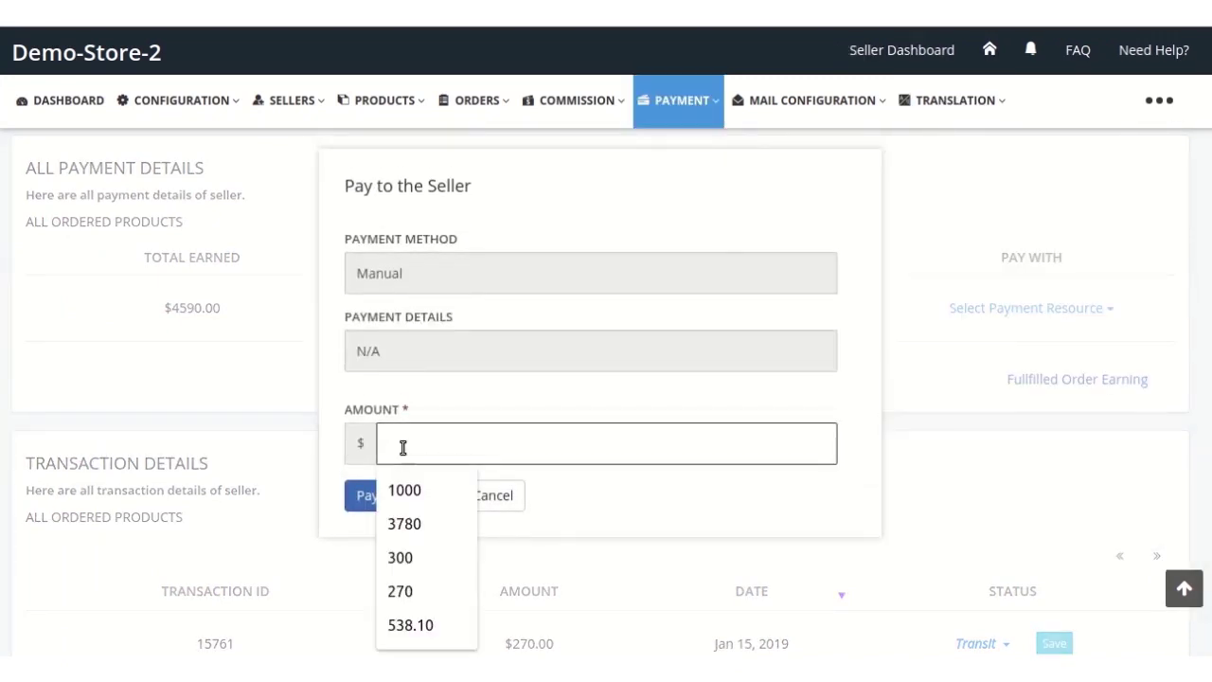
click(532, 510)
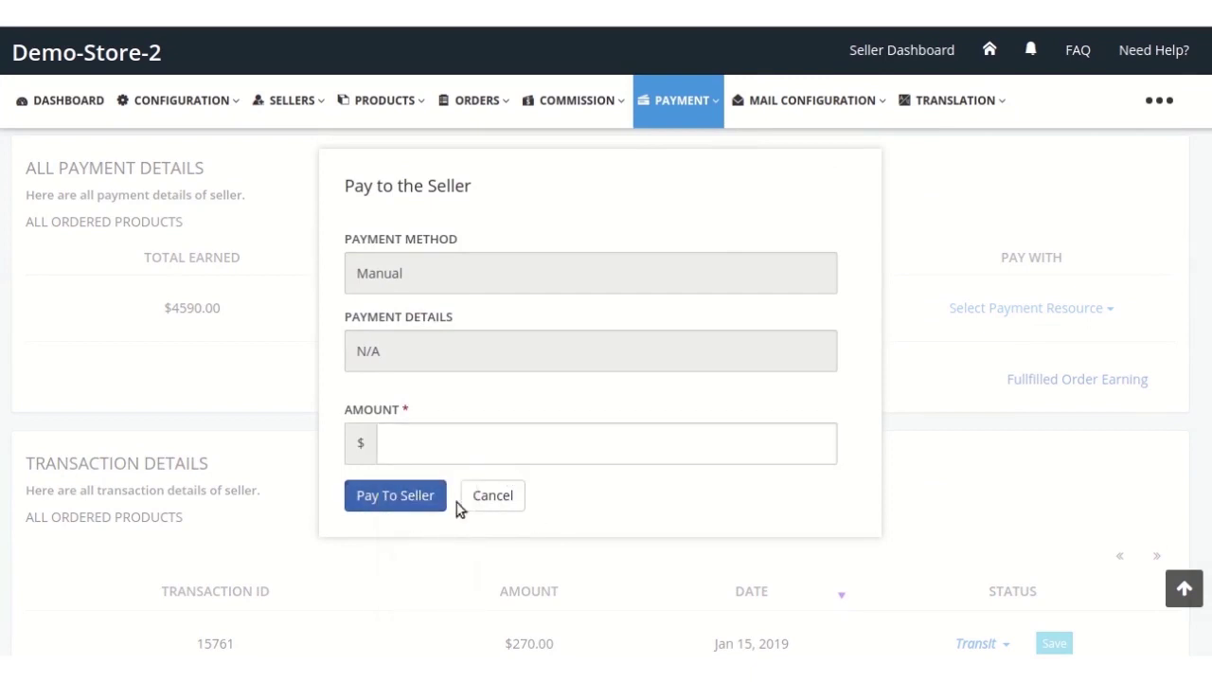
click(487, 498)
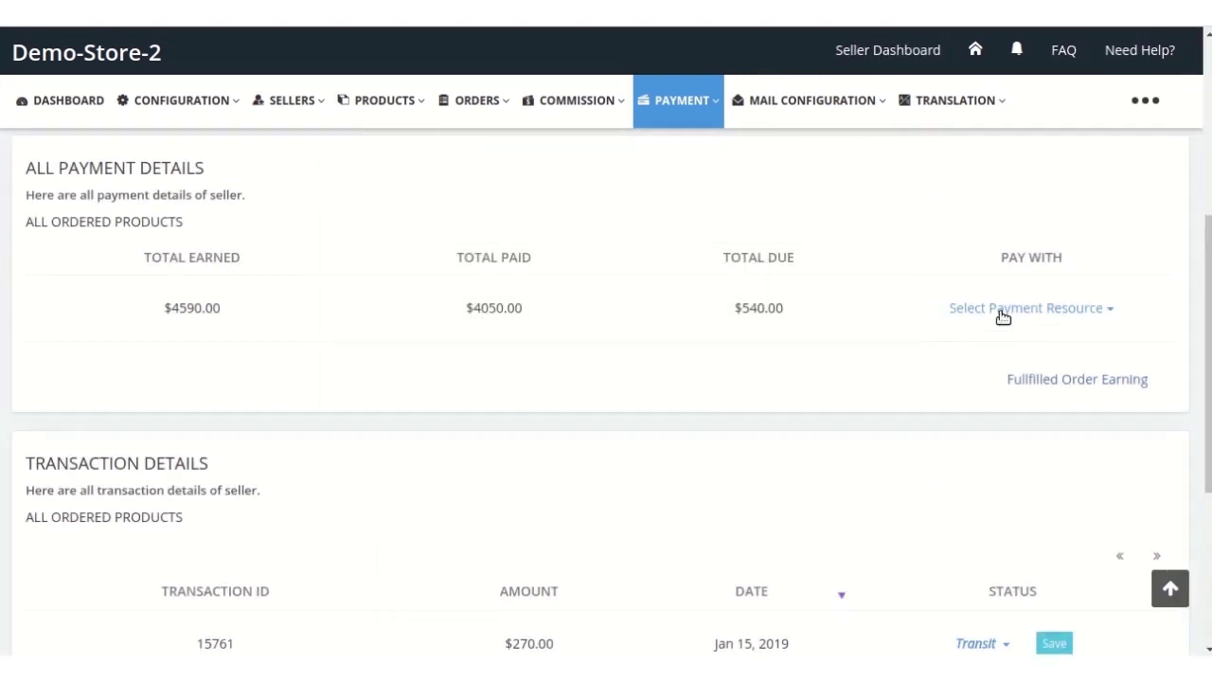
Step: Check the Paypal payment form for Seller1, trying to pay with the amount left empty, and cancel the payment
click(1001, 315)
click(989, 373)
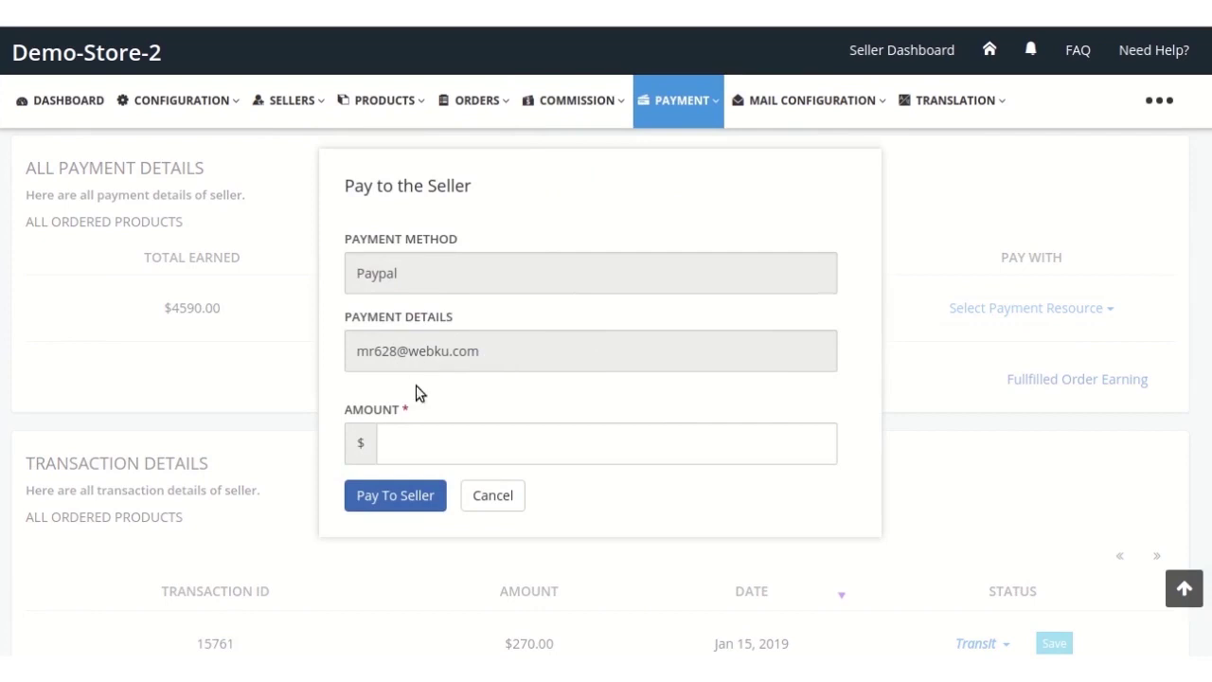
click(415, 438)
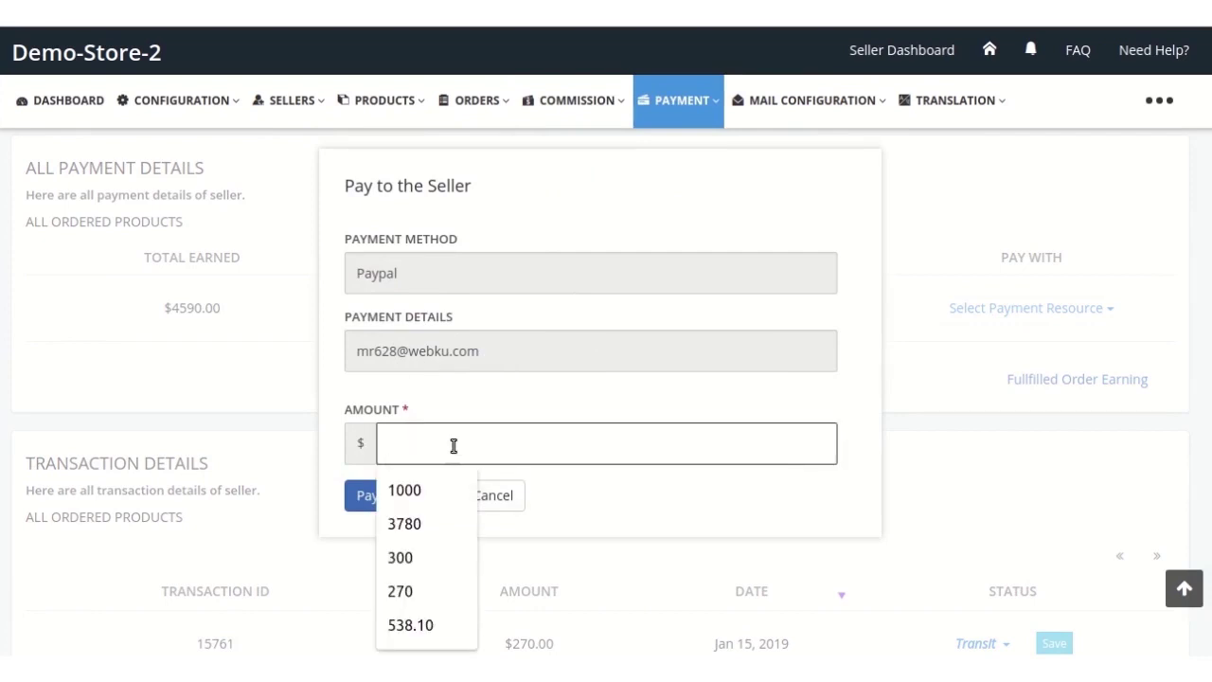
click(565, 508)
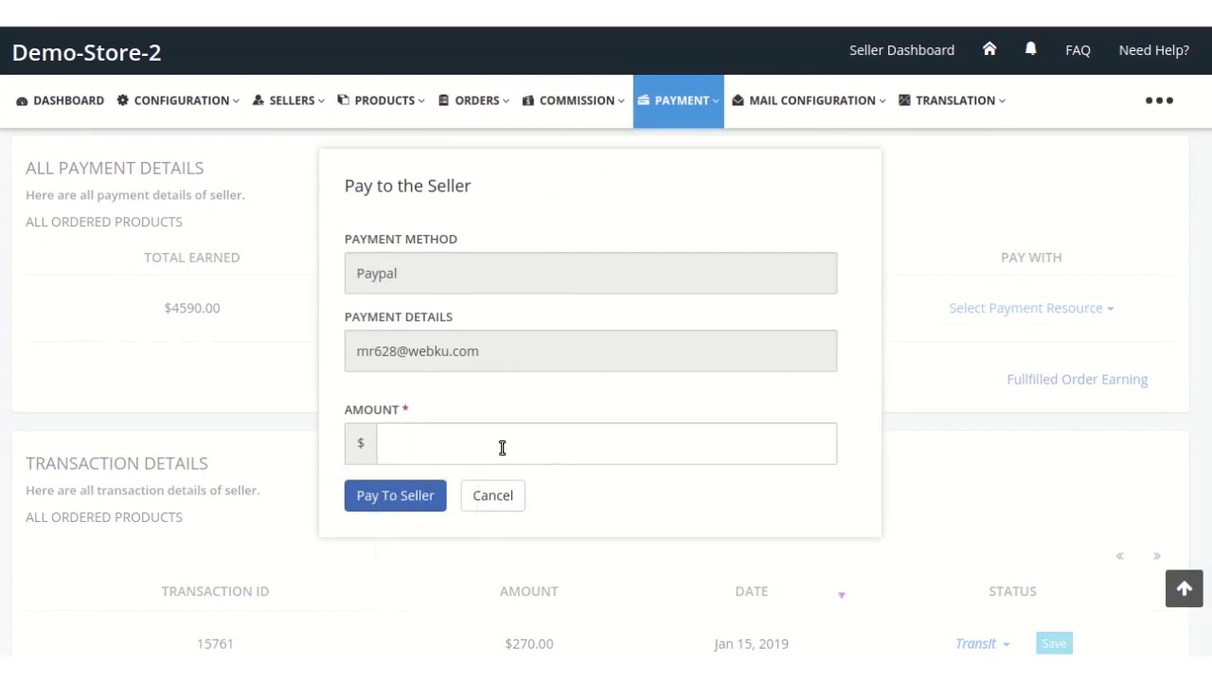
click(390, 500)
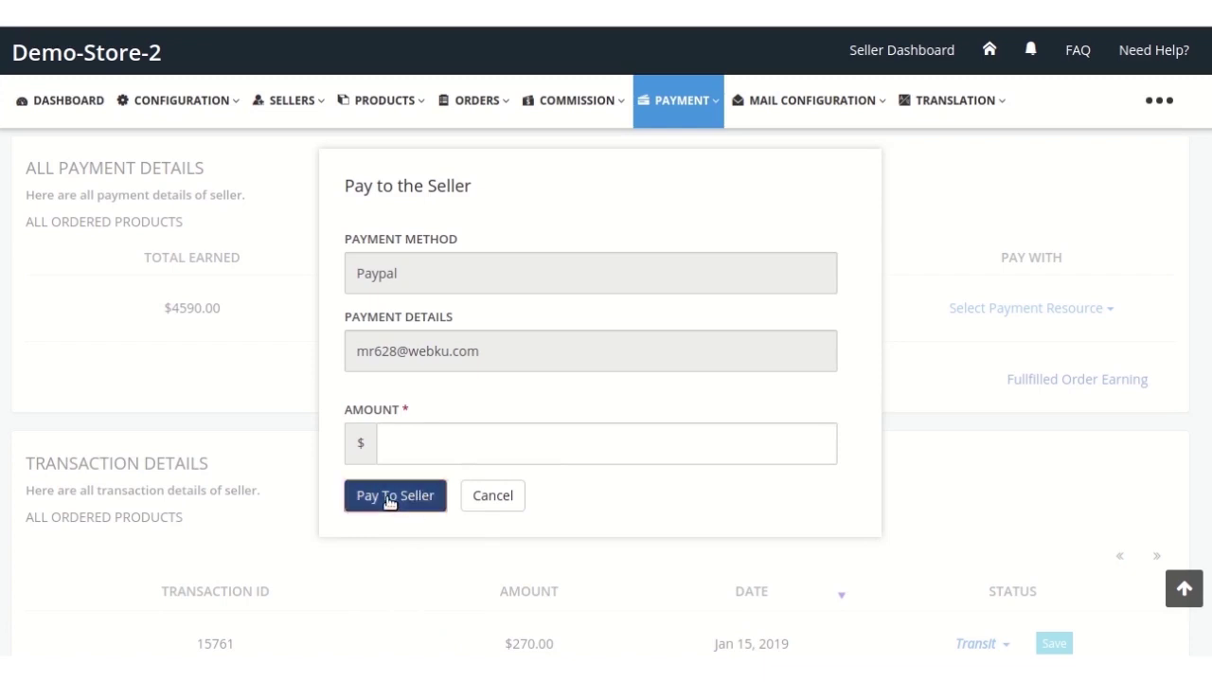
click(478, 497)
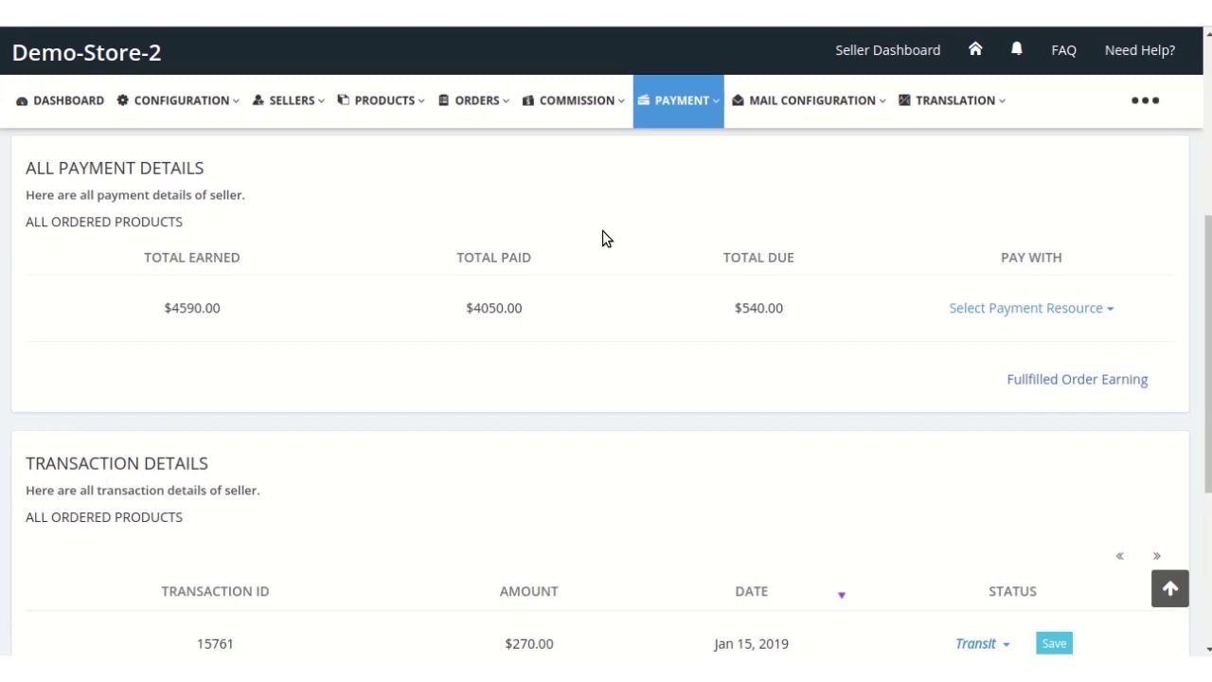
scroll(603, 231, up, 3)
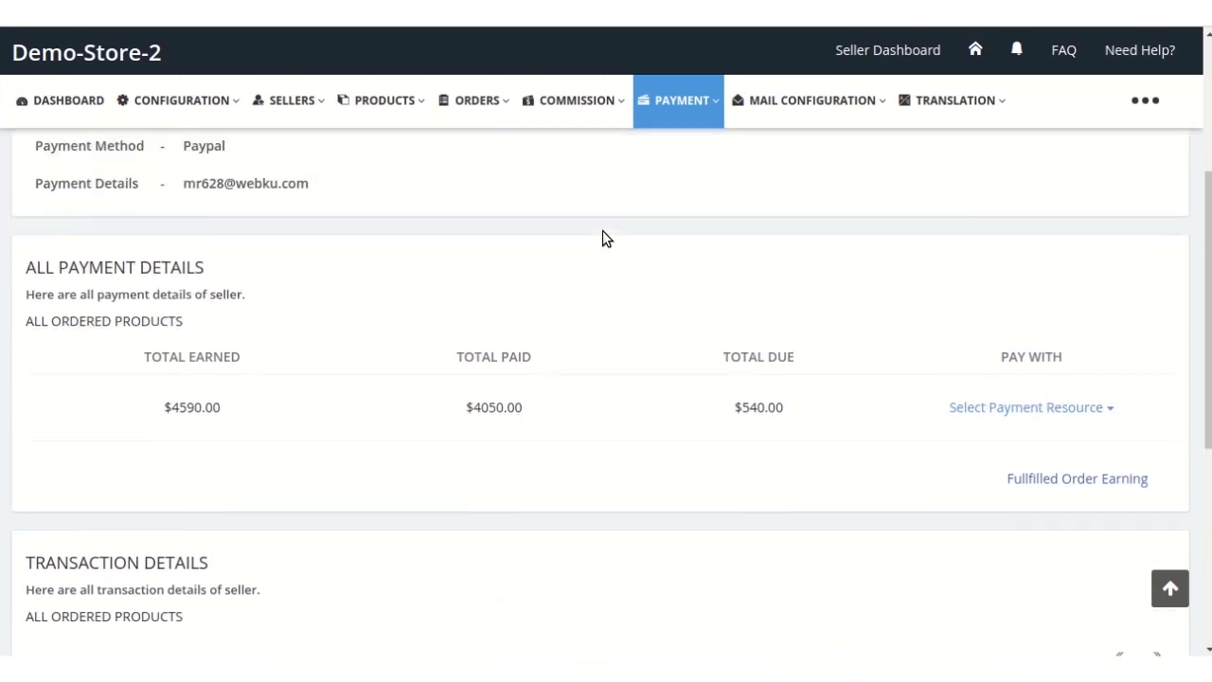
scroll(606, 231, up, 1)
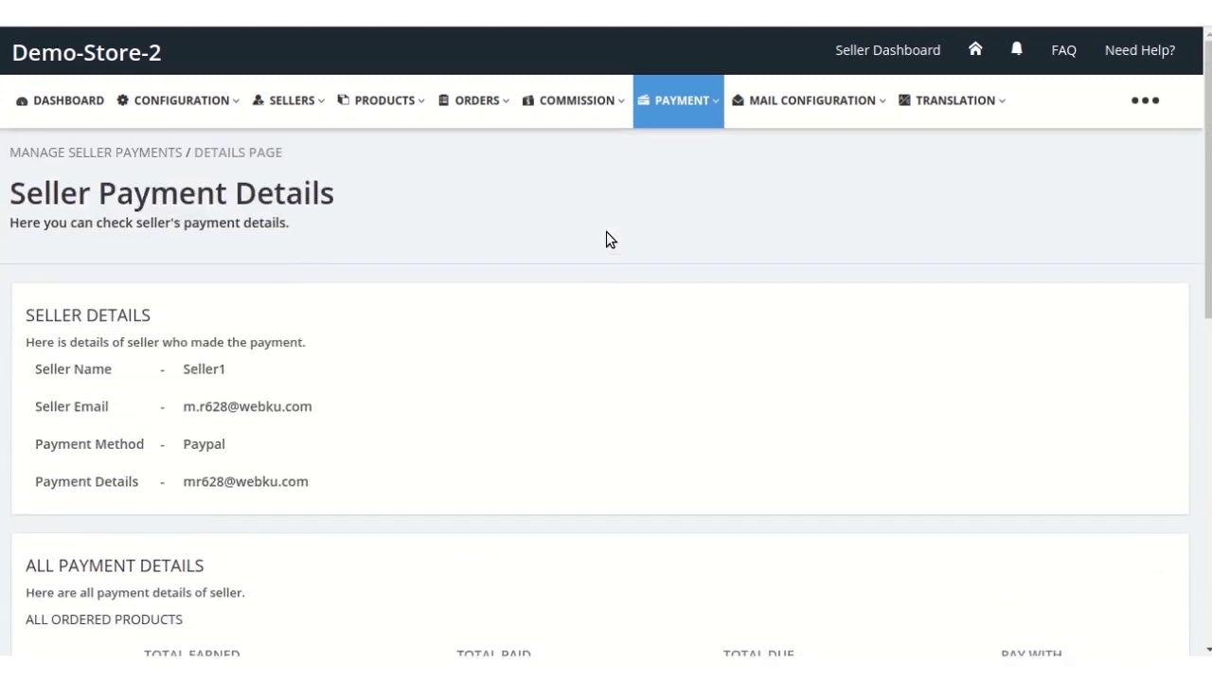